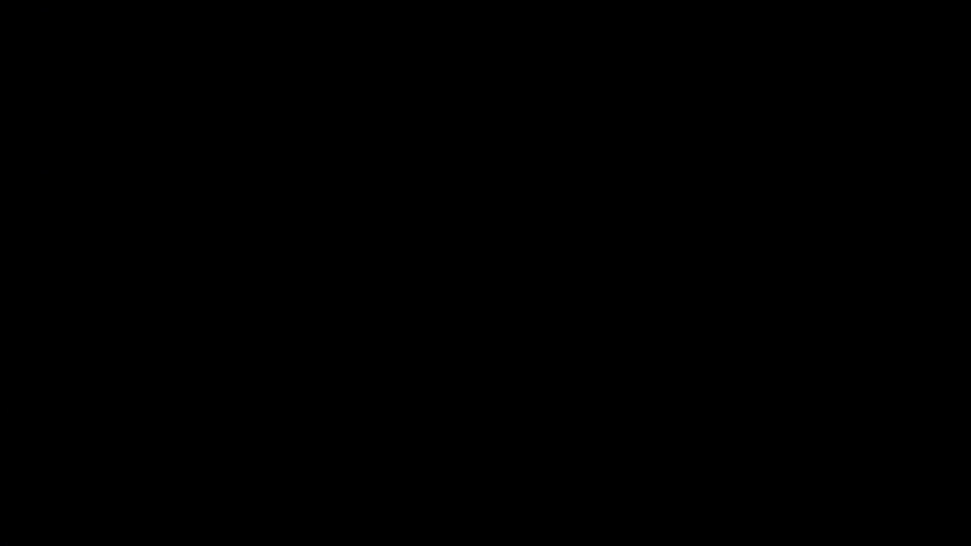
- Launch CapCut and start a new project with the sunset forest photo
click(486, 491)
click(510, 97)
click(485, 348)
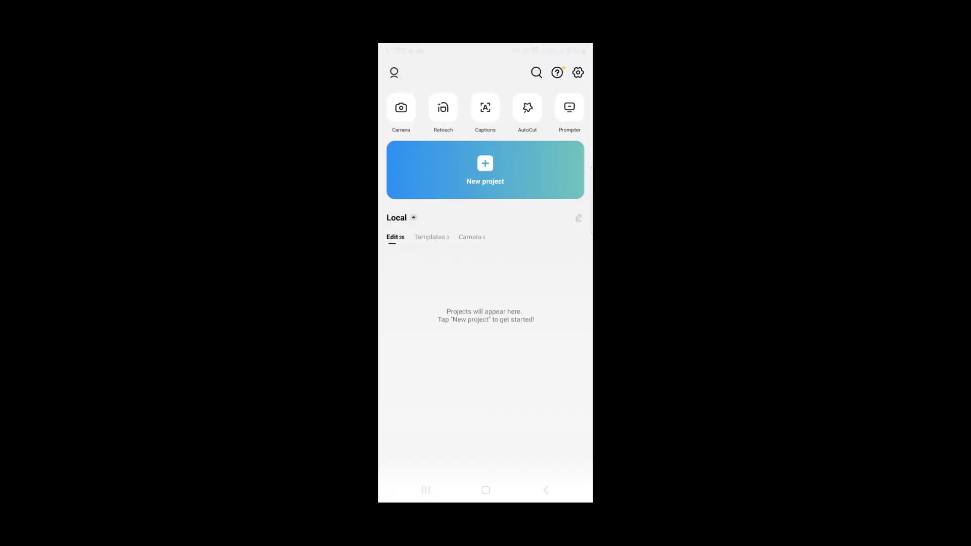
click(485, 170)
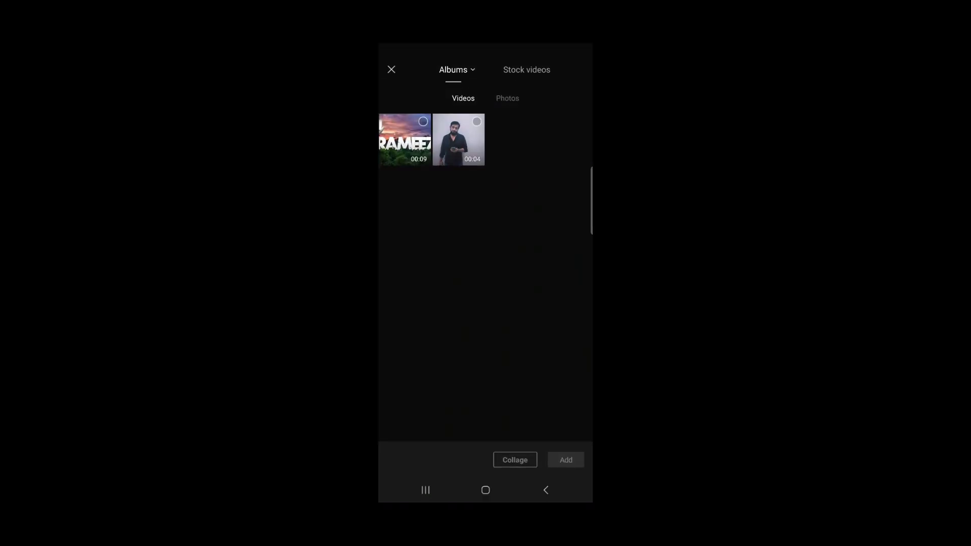
click(508, 98)
click(459, 137)
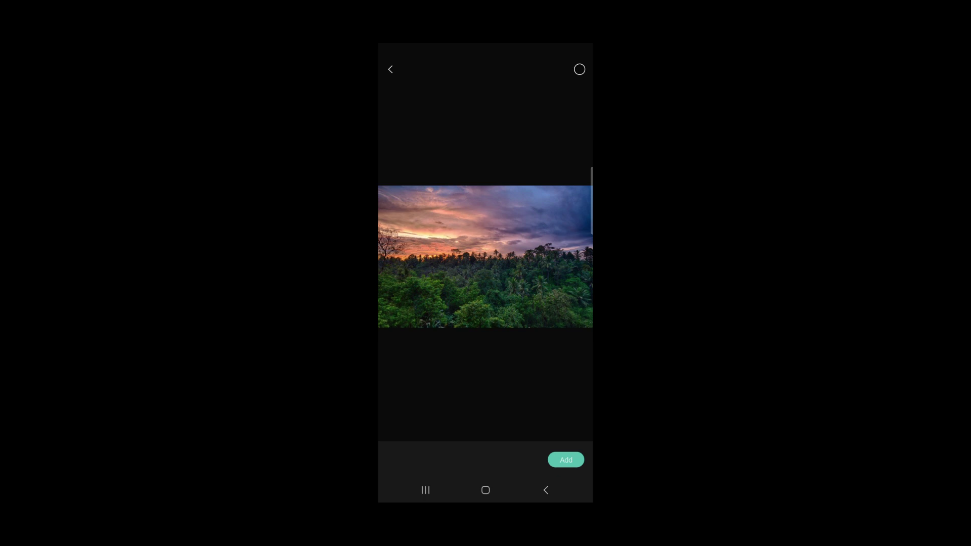
click(580, 70)
click(566, 460)
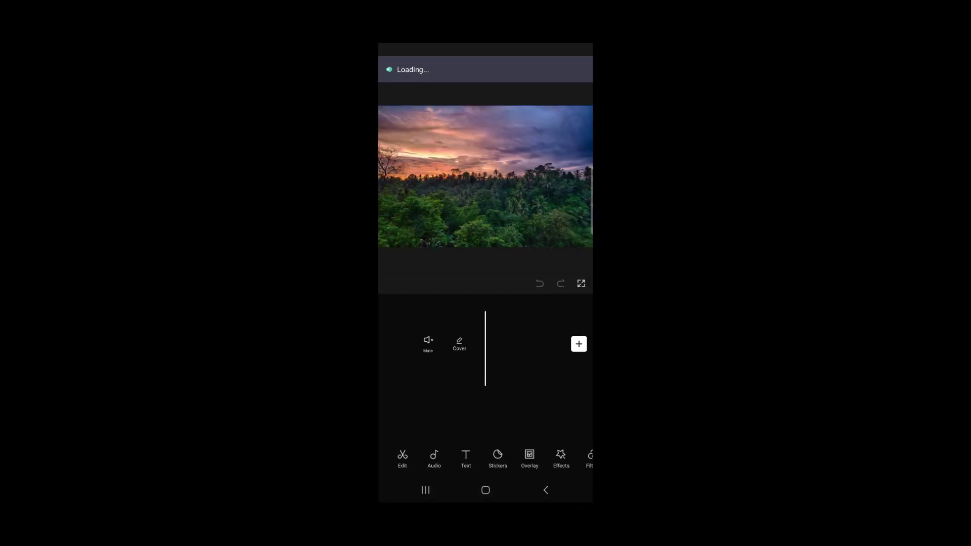
- Delete the default ending clip from the timeline
scroll(537, 349, right, 10)
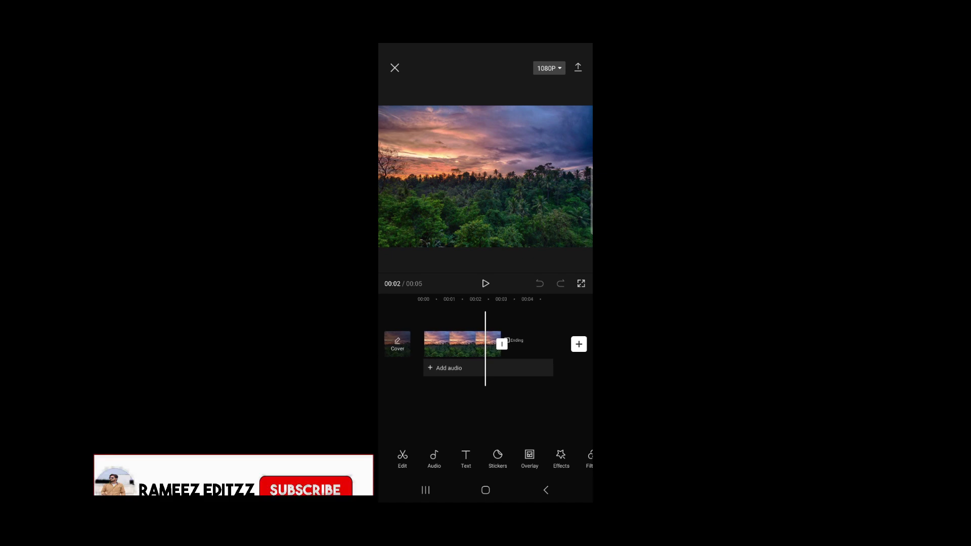
click(481, 344)
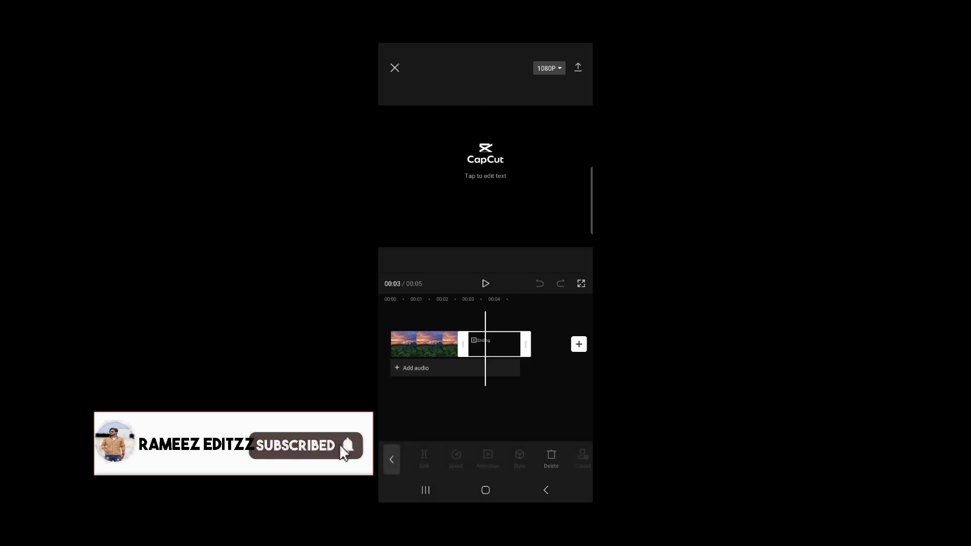
click(550, 455)
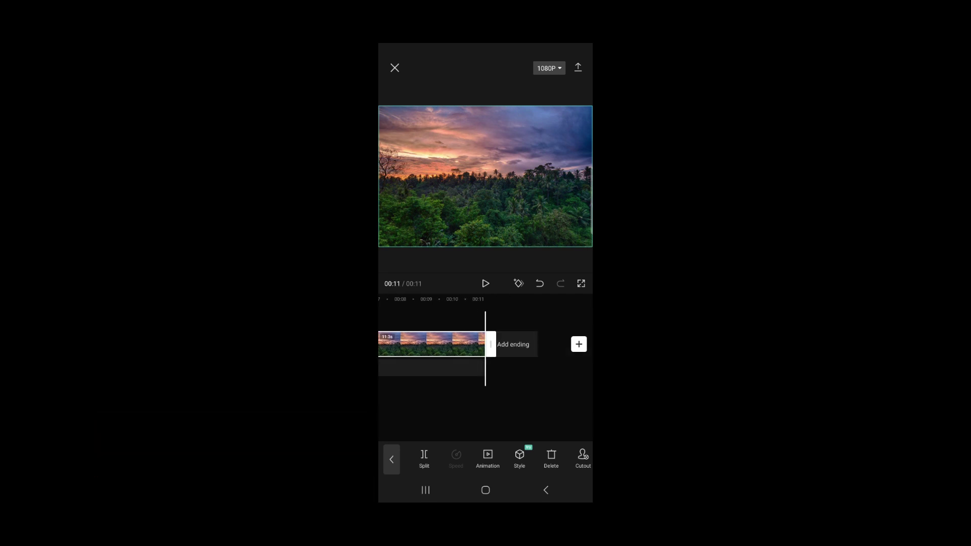
- Stretch the sunset photo clip to about 11.3 seconds
drag(548, 344, 582, 344)
drag(430, 349, 511, 349)
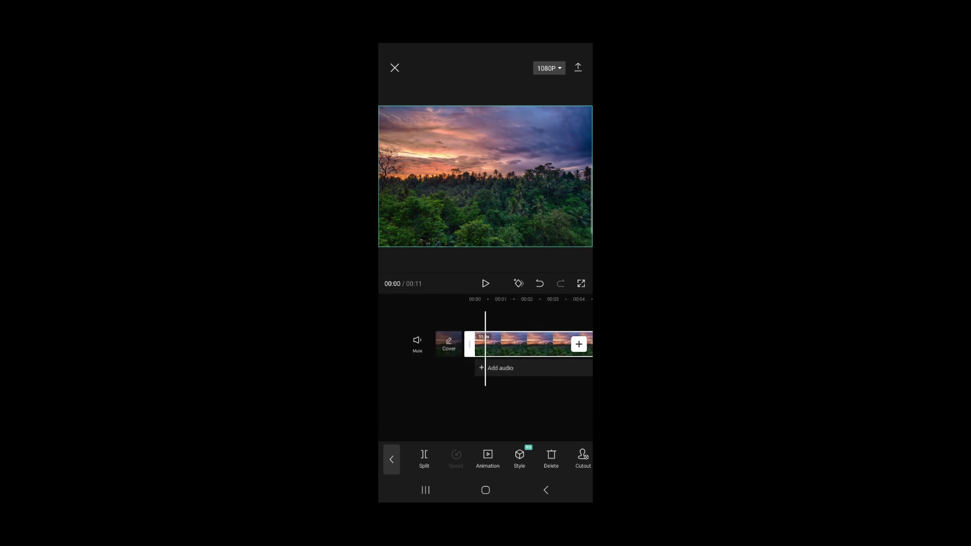
click(391, 459)
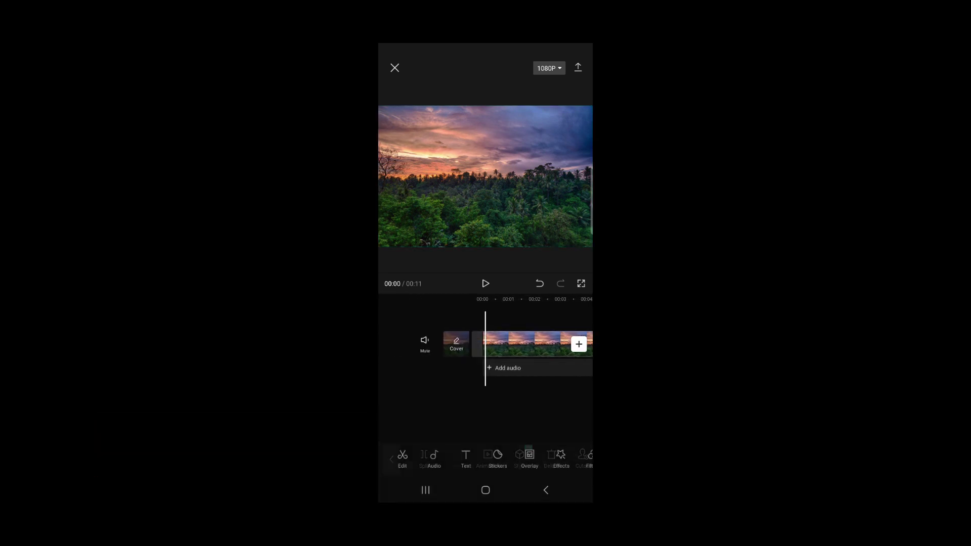
- Add a text title of the creator's name in the URBANJUNGLE font
click(466, 458)
click(424, 457)
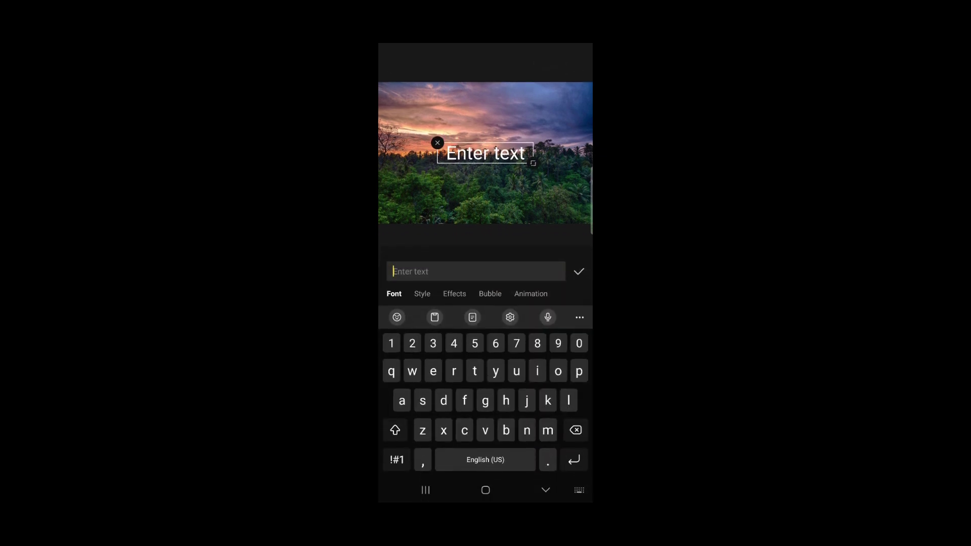
click(546, 490)
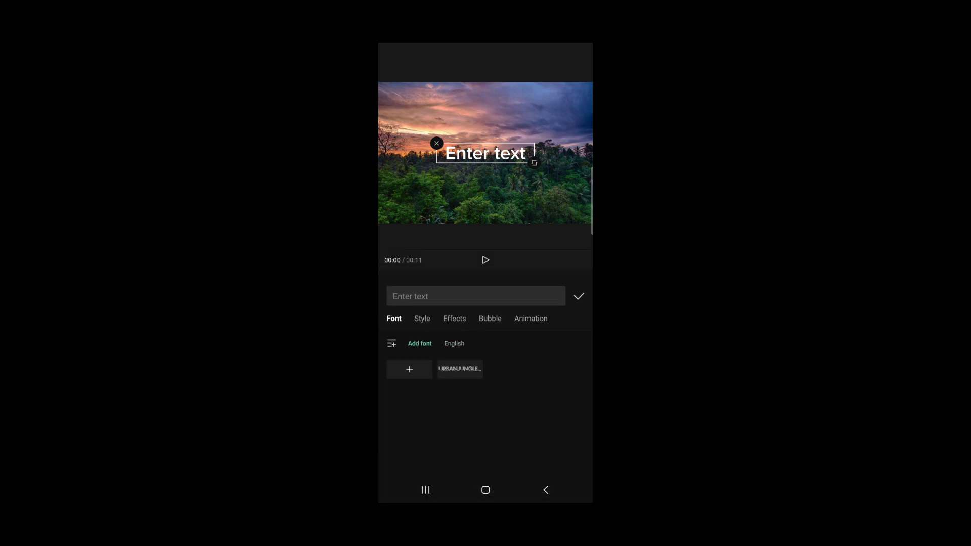
click(460, 369)
click(476, 296)
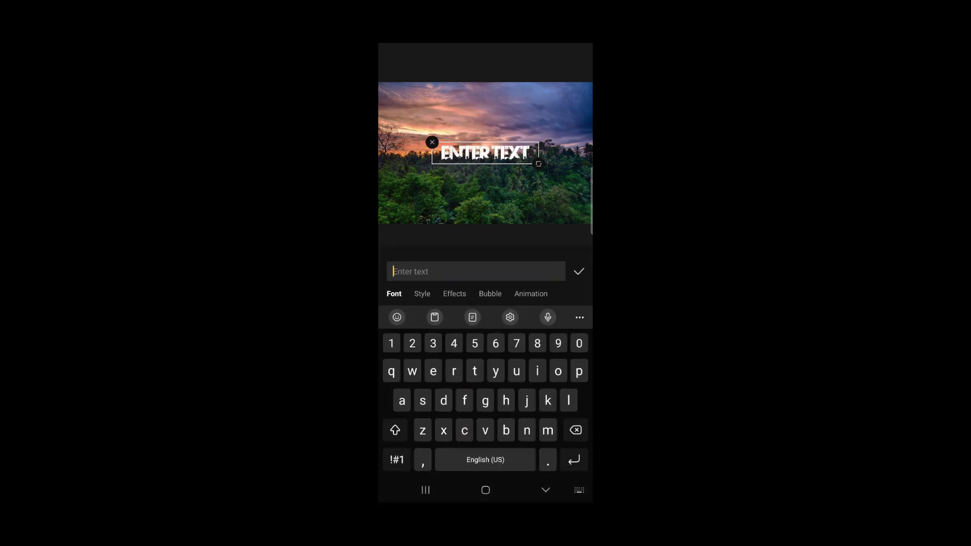
text(RAMEEZ)
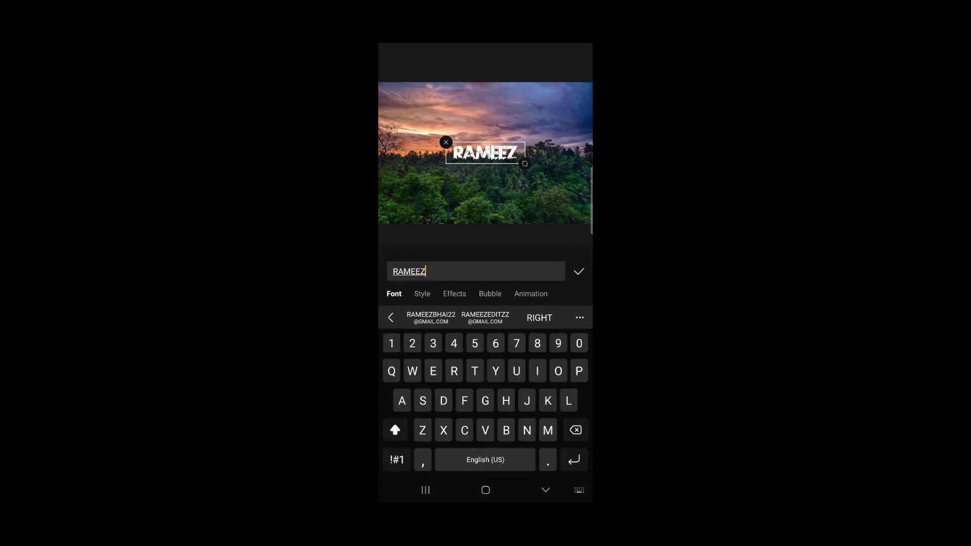
click(579, 272)
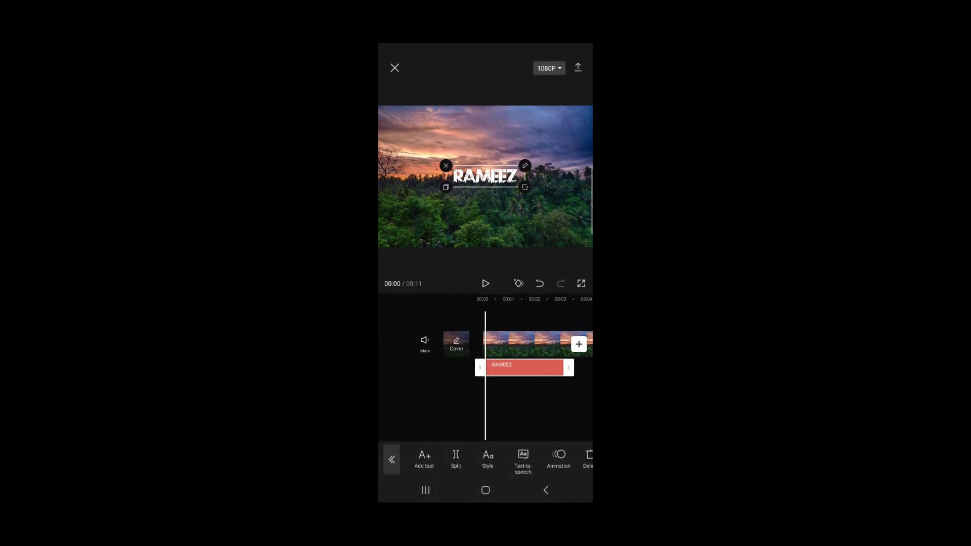
- Enlarge the title to about double its width and nudge it slightly higher
drag(525, 187, 564, 206)
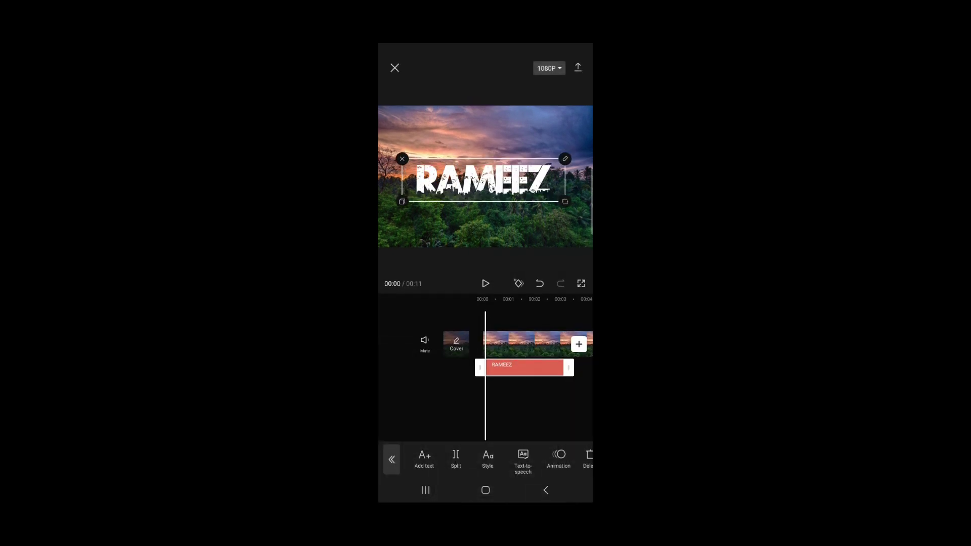
drag(484, 184, 489, 173)
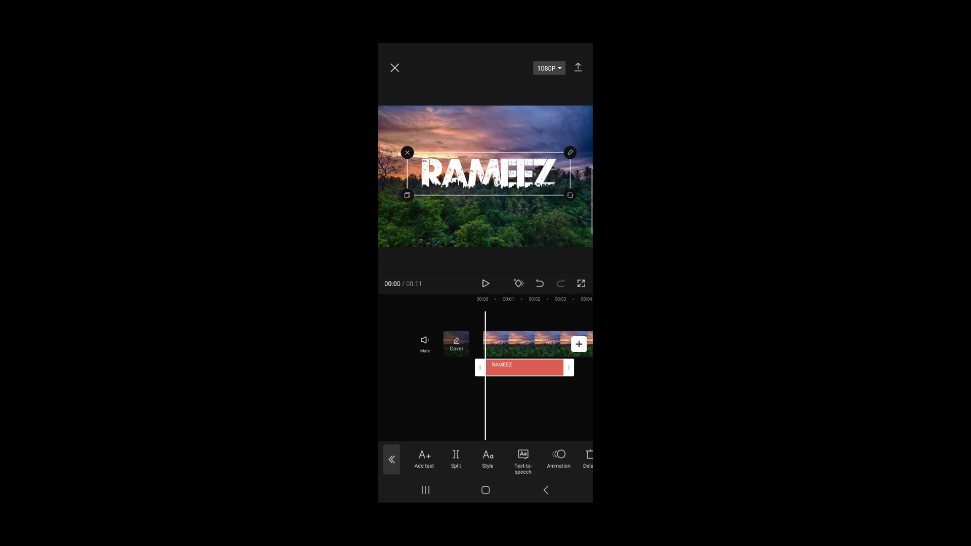
click(392, 459)
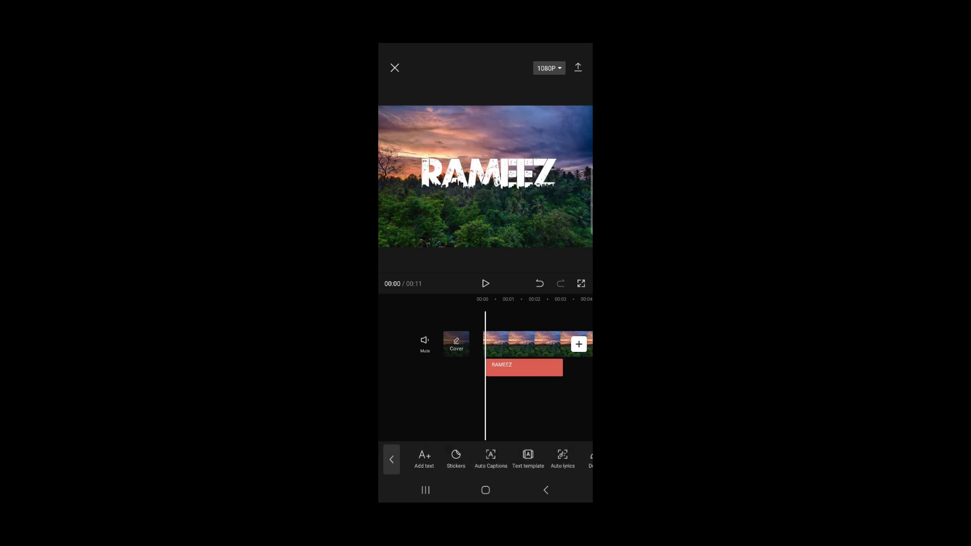
click(524, 368)
- Extend the name title clip further along the timeline, then scroll the main toolbar toward Overlay
mouse_move(537, 344)
mouse_down()
mouse_move(435, 344)
mouse_move(546, 344)
mouse_up()
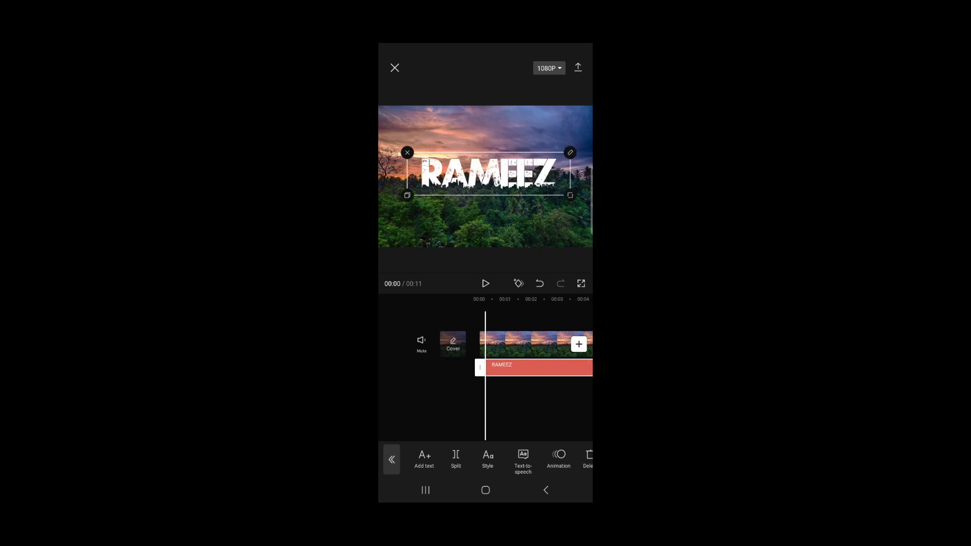
click(392, 460)
click(536, 367)
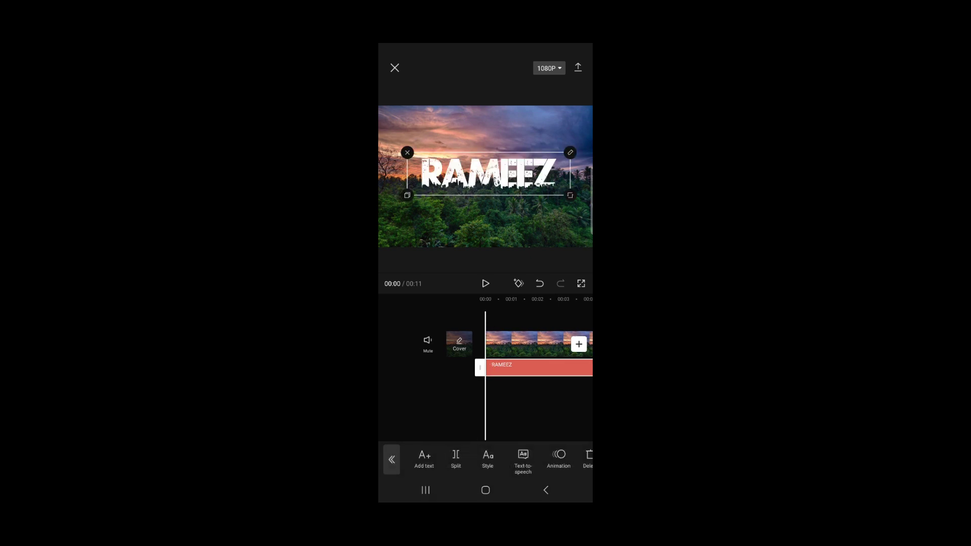
click(392, 460)
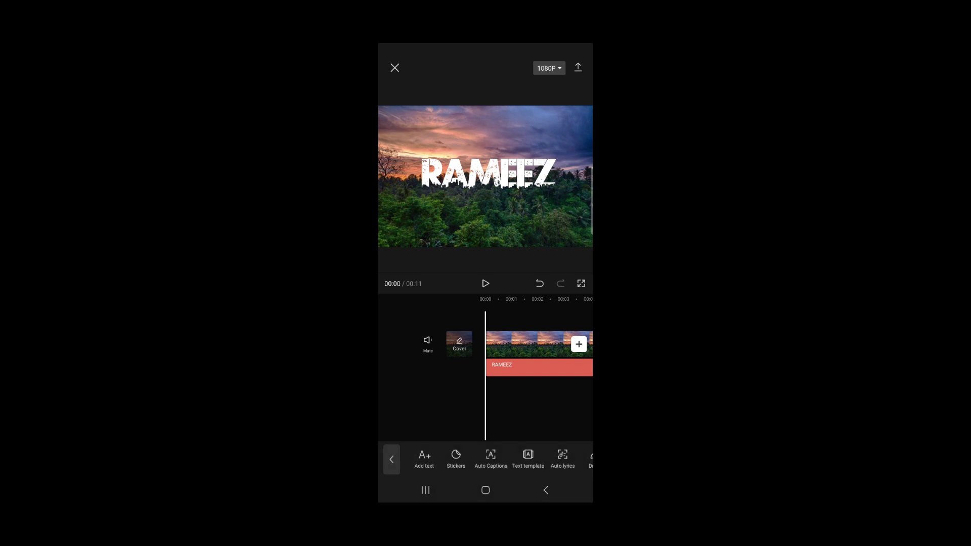
click(546, 490)
drag(547, 457, 462, 458)
- Add the dove image as an overlay and place it above the title's left end
click(446, 457)
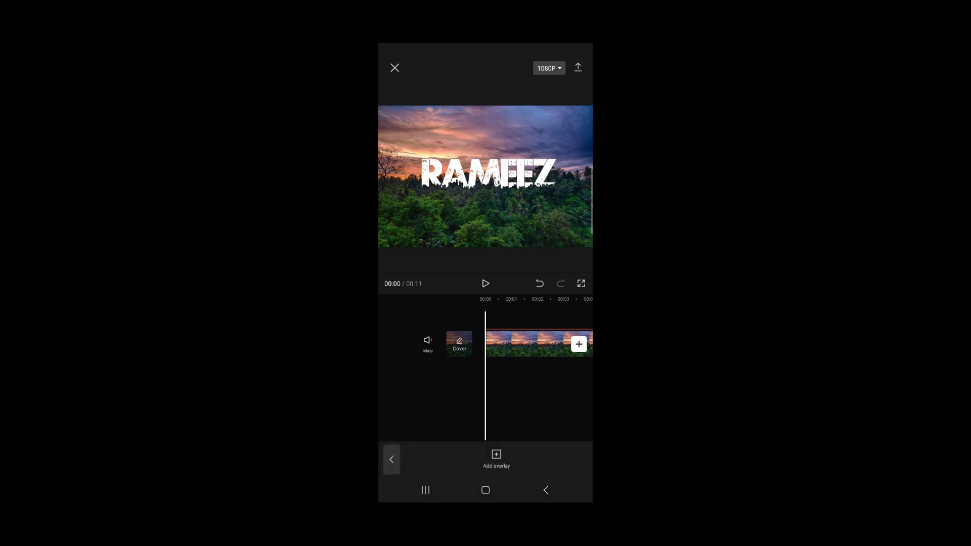
click(496, 458)
click(404, 139)
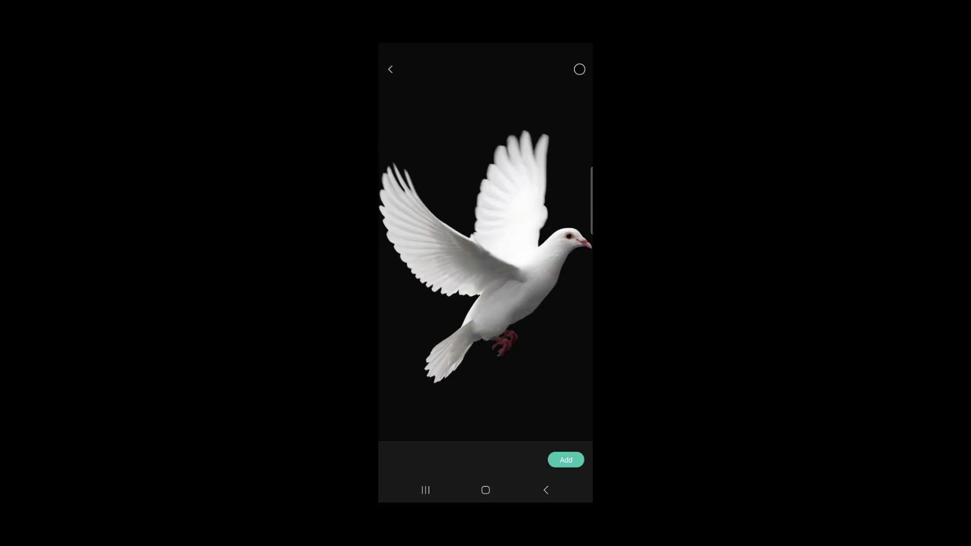
click(565, 460)
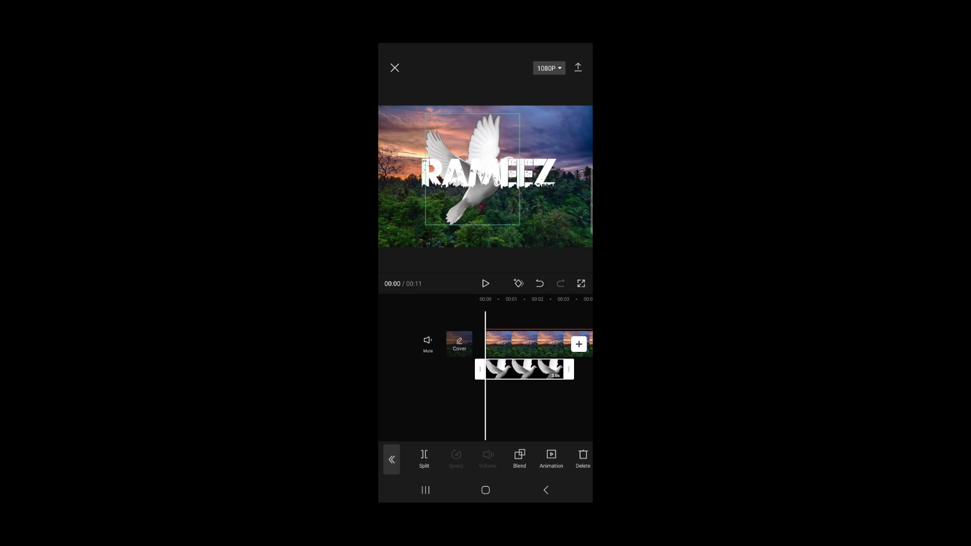
mouse_move(412, 154)
mouse_down()
mouse_move(423, 130)
mouse_move(412, 87)
mouse_move(420, 136)
mouse_up()
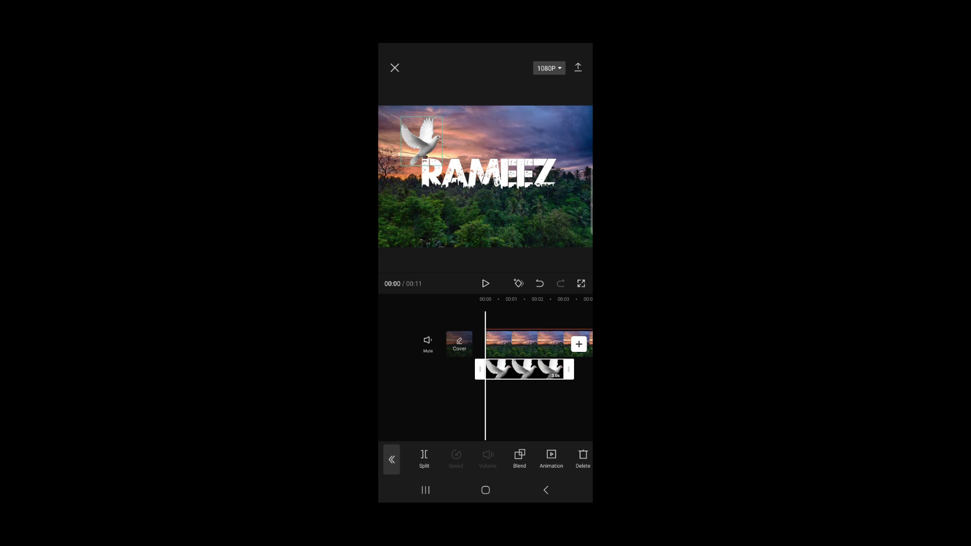
- Stretch the dove overlay clip to 11.3 seconds to span the whole video
click(531, 405)
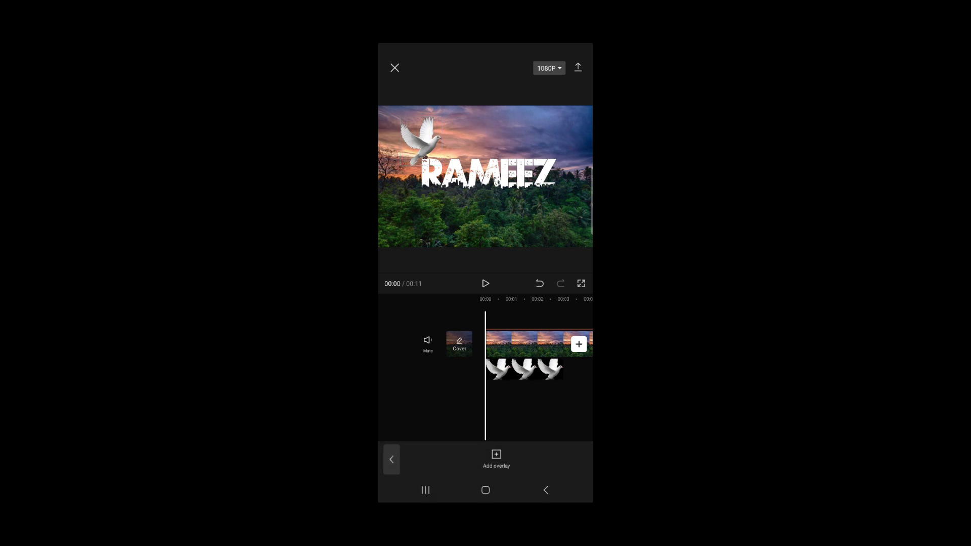
click(525, 370)
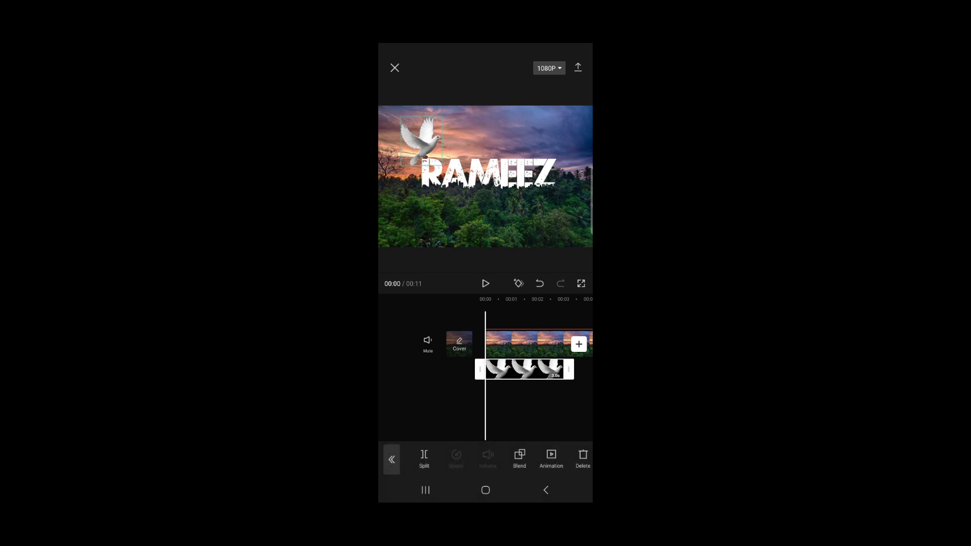
scroll(486, 354, right, 3)
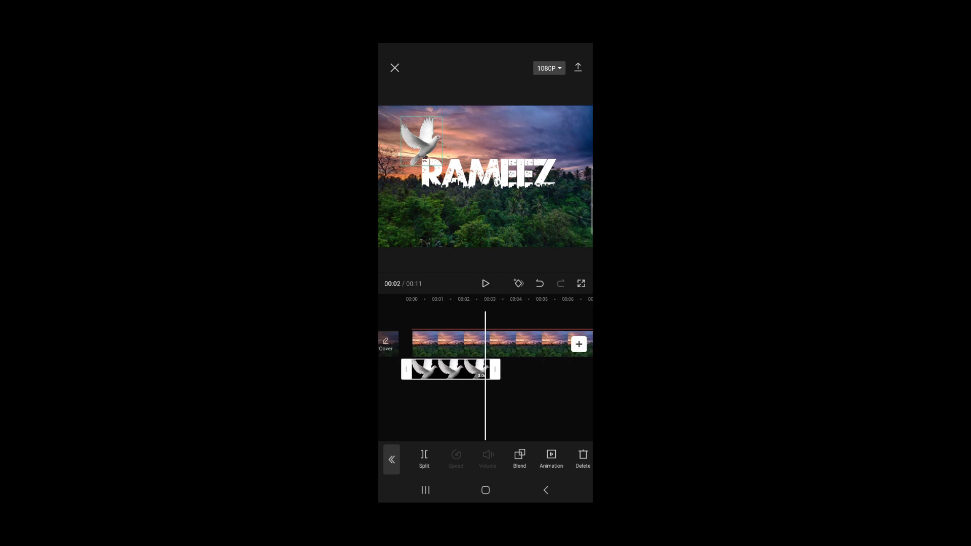
drag(495, 369, 477, 369)
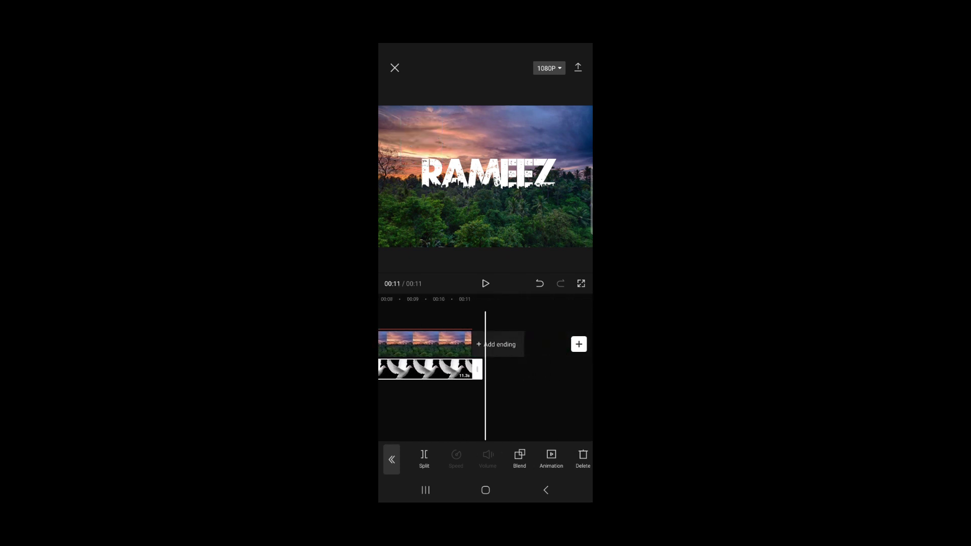
scroll(485, 354, left, 10)
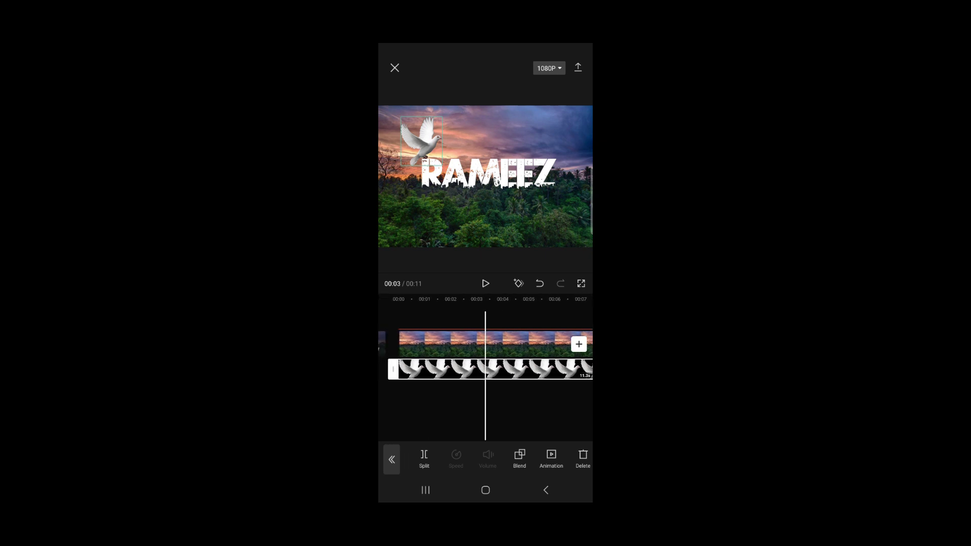
click(392, 459)
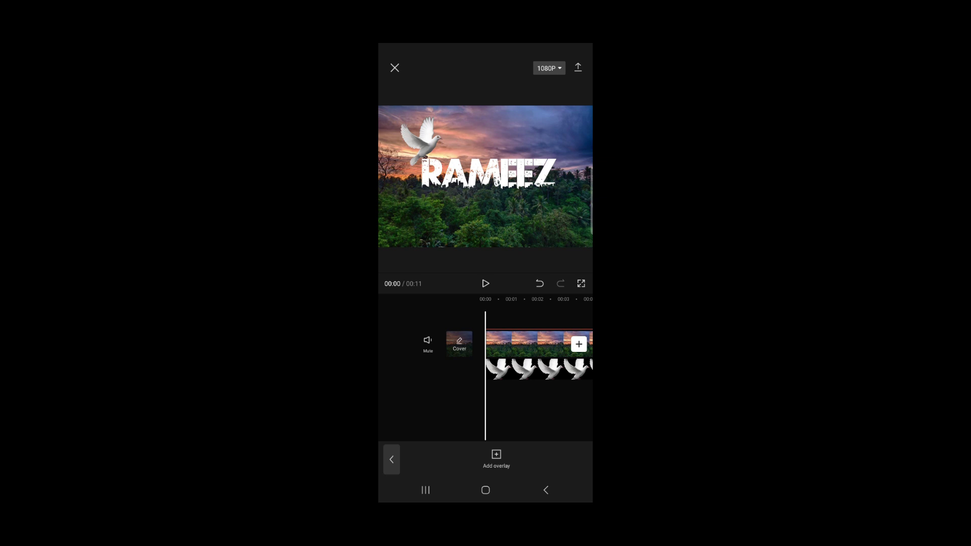
- Export the dove-and-title video, then start a new project with that exported video selected
click(578, 68)
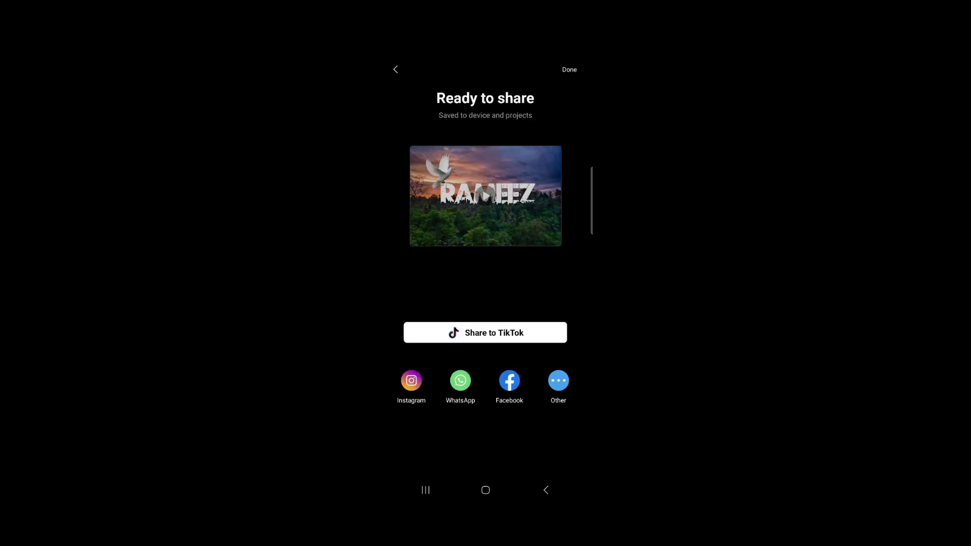
click(570, 70)
click(485, 170)
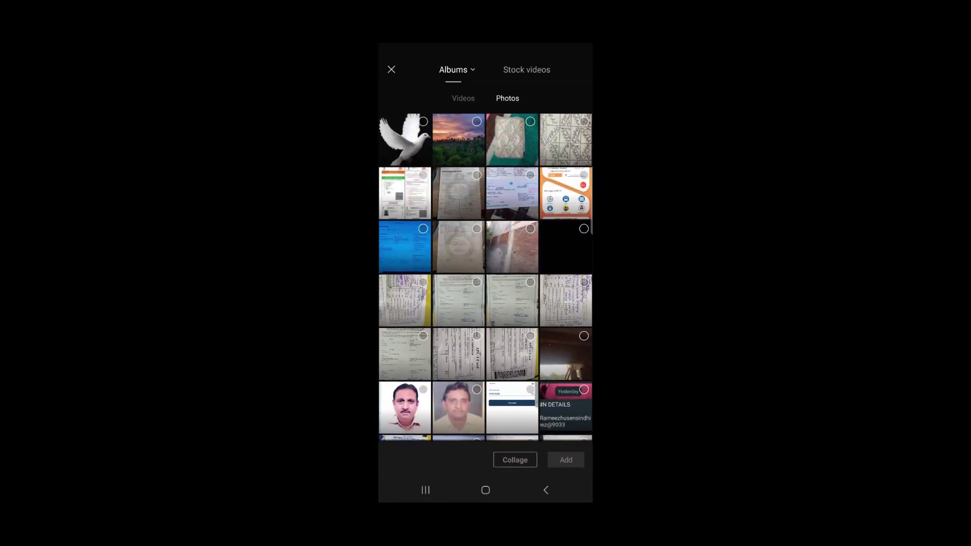
click(463, 98)
click(405, 141)
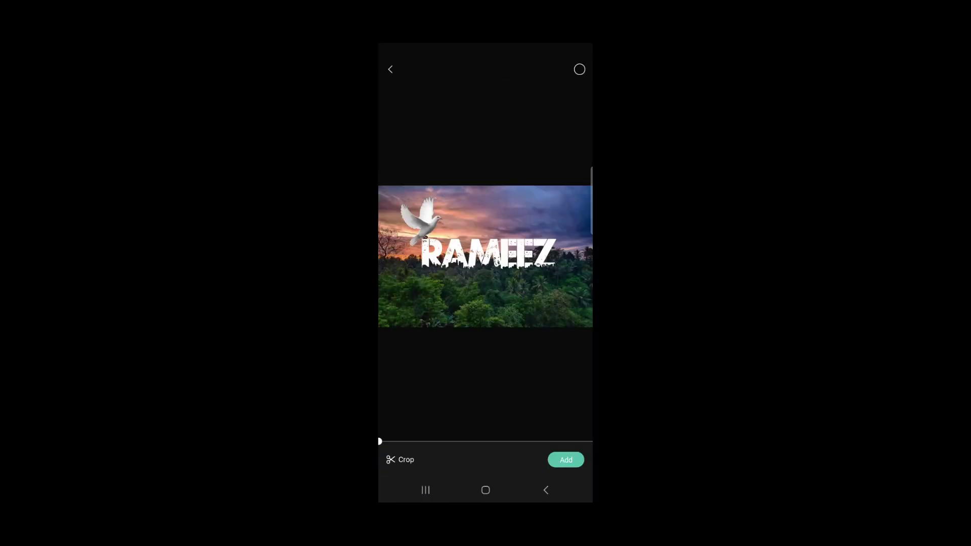
click(579, 69)
- Add the exported clip and import the 00:11 clip's sound as an extracted audio track
click(566, 460)
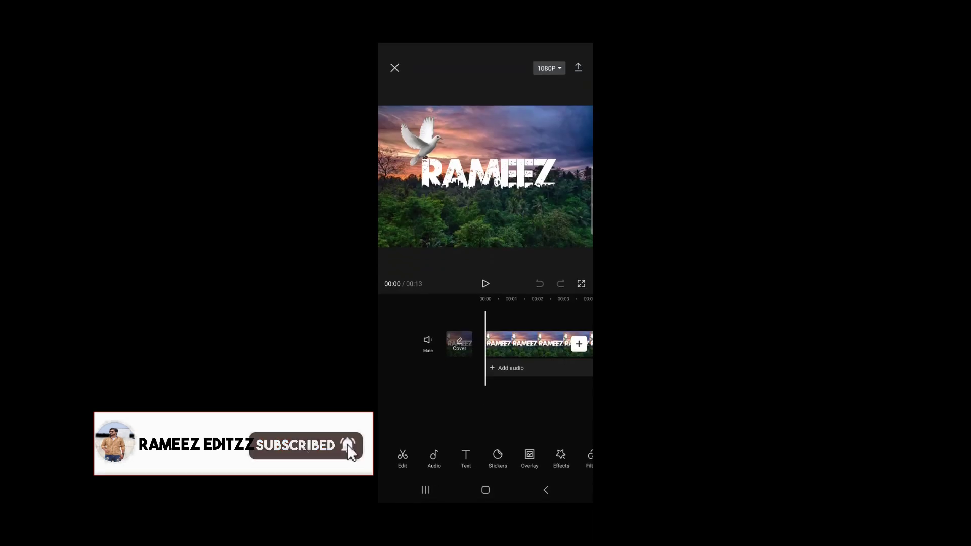
click(434, 458)
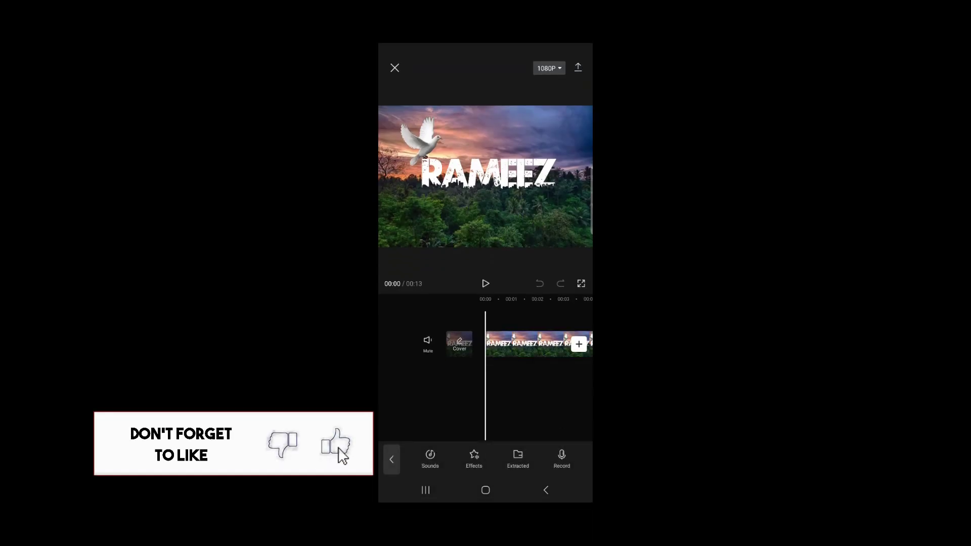
click(518, 458)
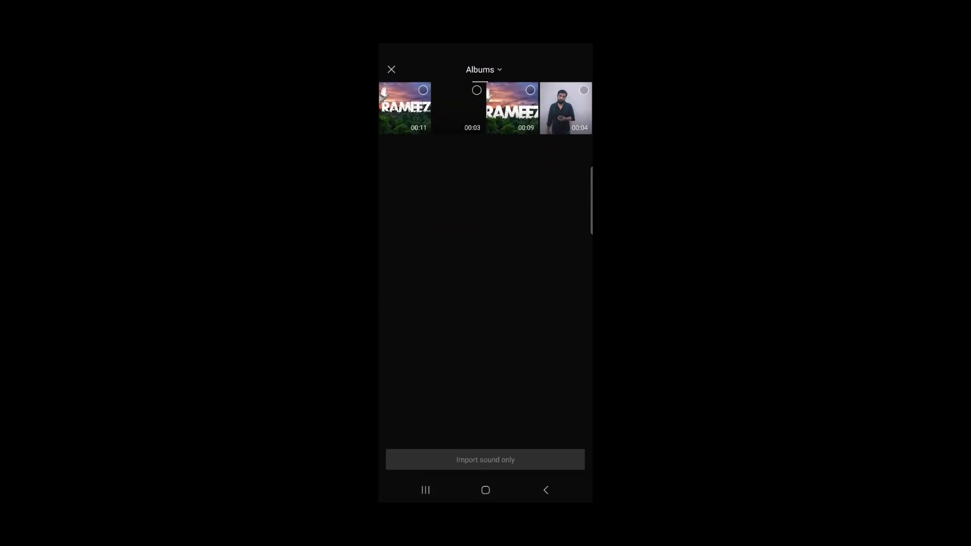
click(405, 108)
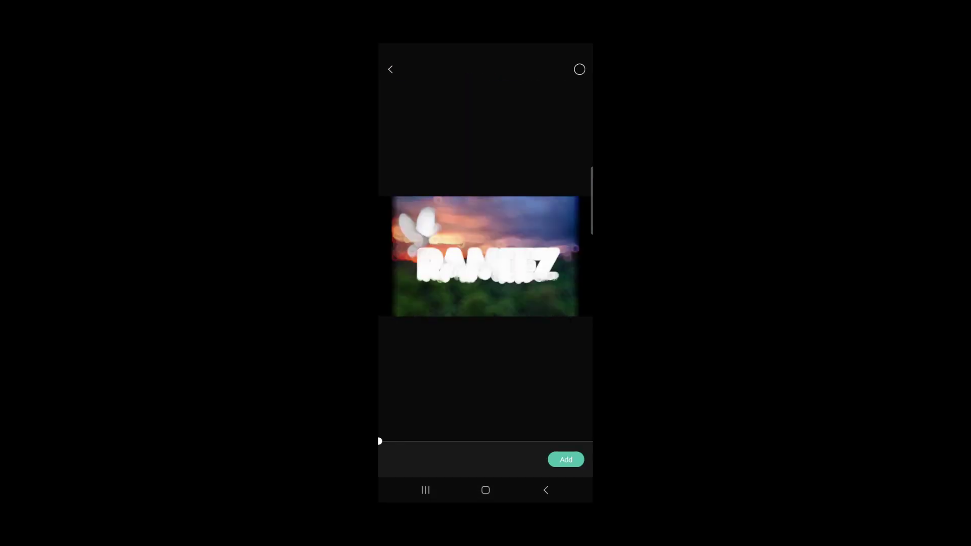
click(580, 69)
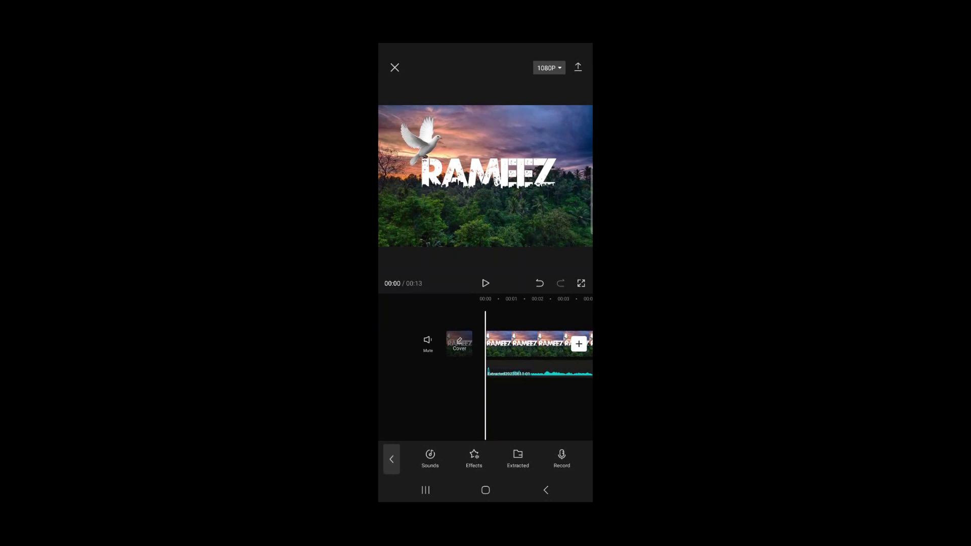
mouse_move(556, 349)
mouse_down()
mouse_move(430, 349)
mouse_move(557, 349)
mouse_up()
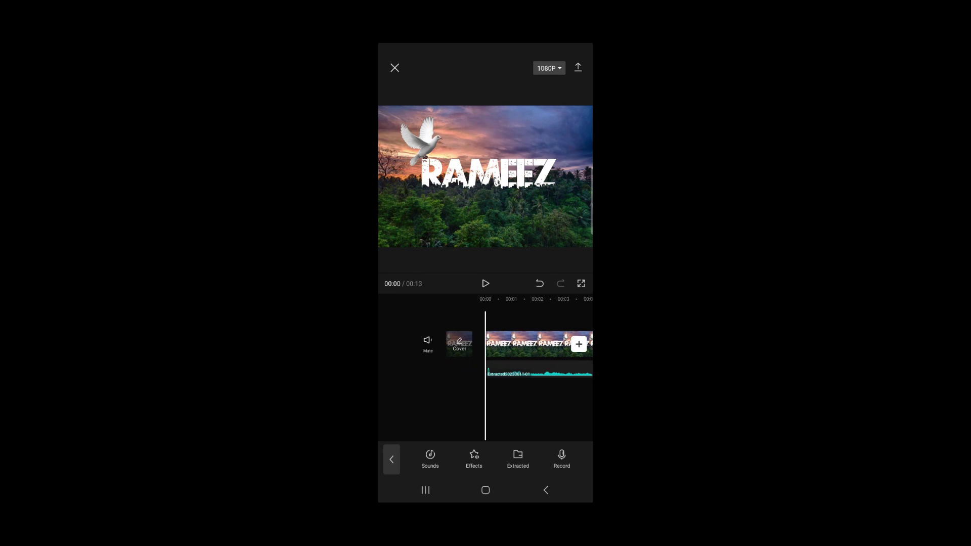
click(392, 459)
scroll(486, 458, left, 1)
- Apply the Halo Blur effect from the Opening & closing video effects
click(529, 460)
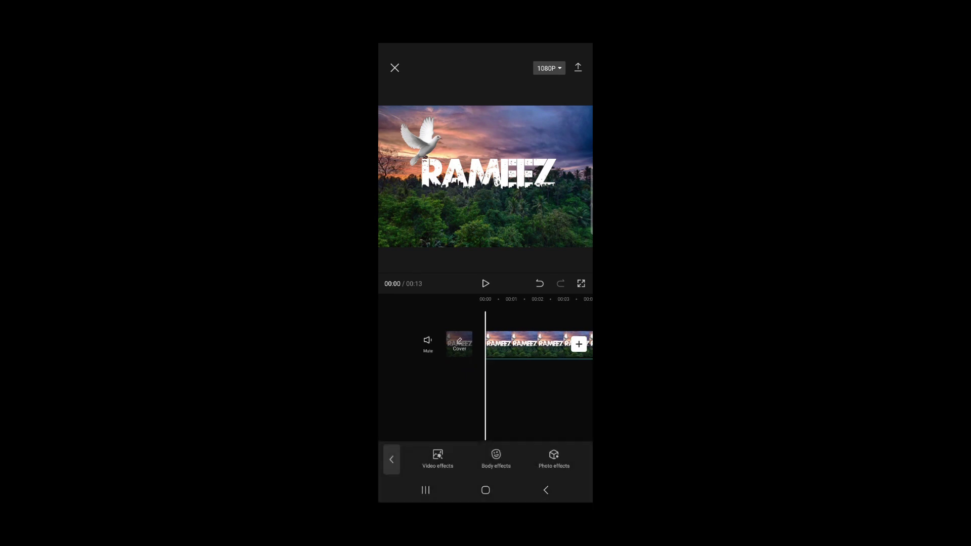
click(438, 458)
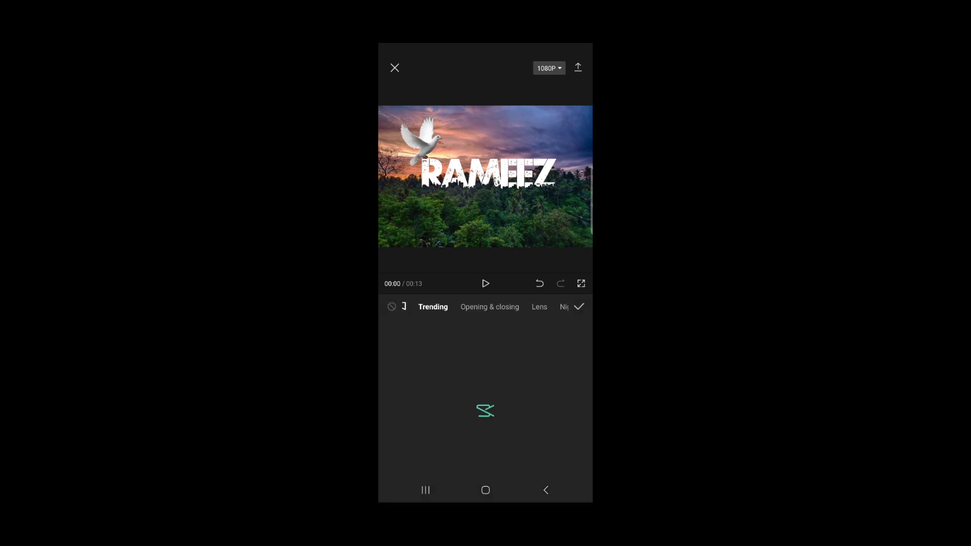
click(490, 307)
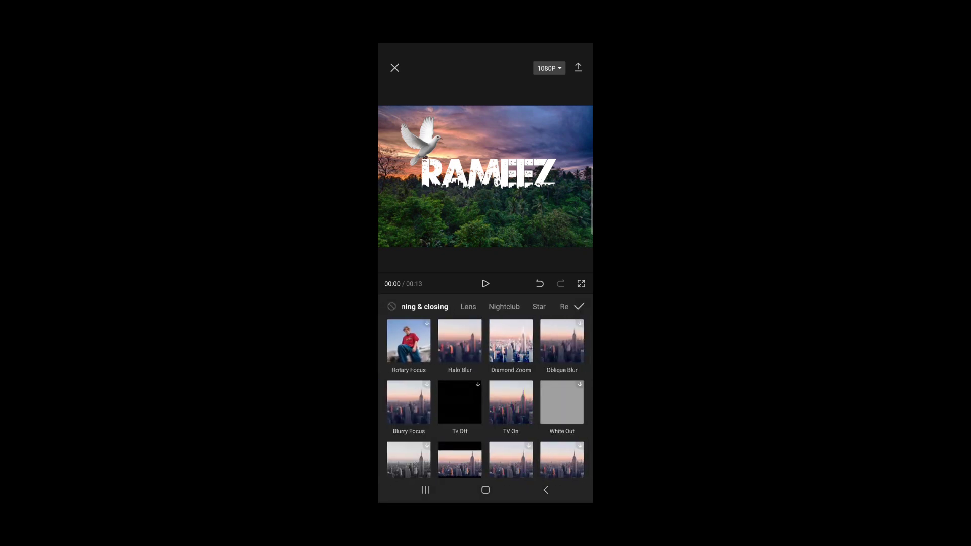
click(460, 340)
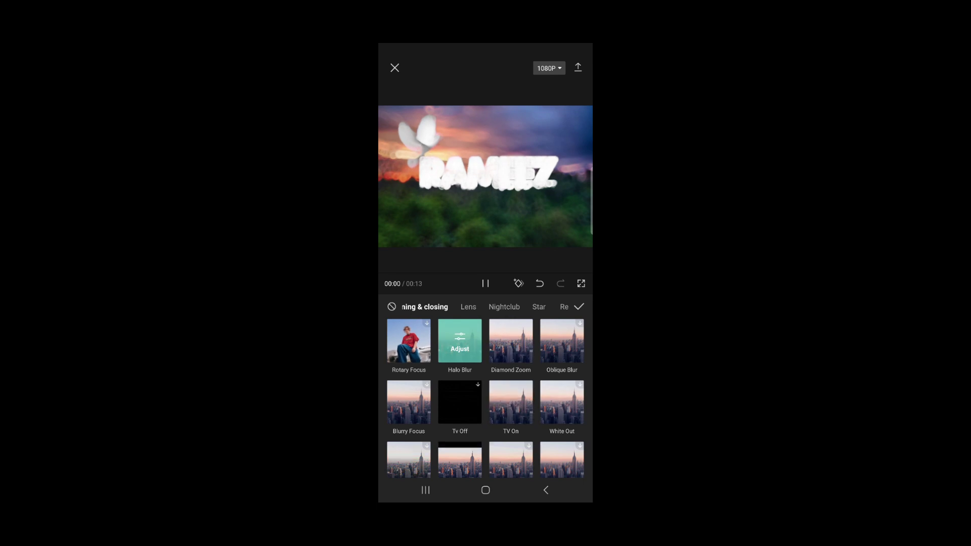
click(580, 307)
- Trim the Halo Blur effect clip so it ends near the four-second mark
drag(556, 349, 385, 349)
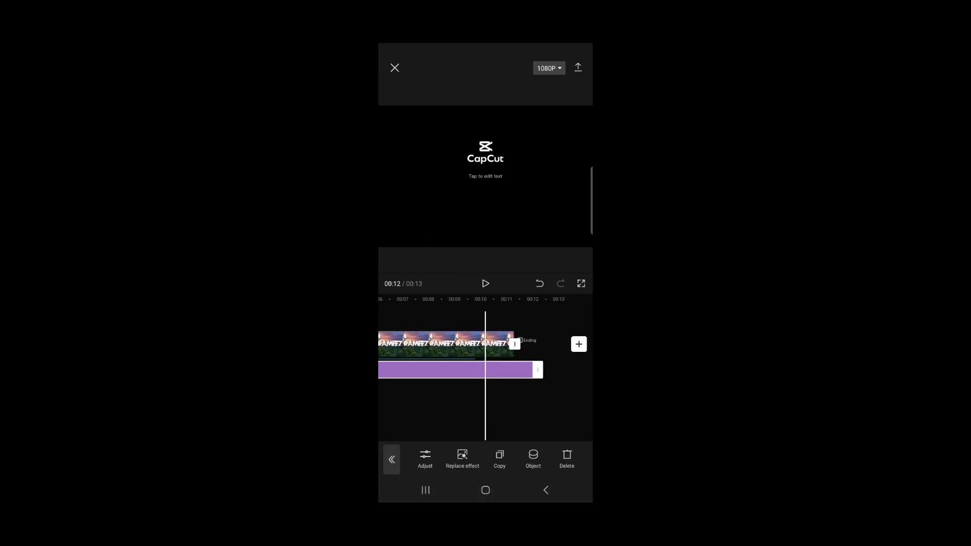
drag(434, 370, 547, 370)
click(486, 410)
drag(455, 410, 481, 410)
click(455, 370)
mouse_move(542, 370)
mouse_down()
mouse_move(445, 370)
mouse_move(508, 349)
mouse_move(491, 370)
mouse_up()
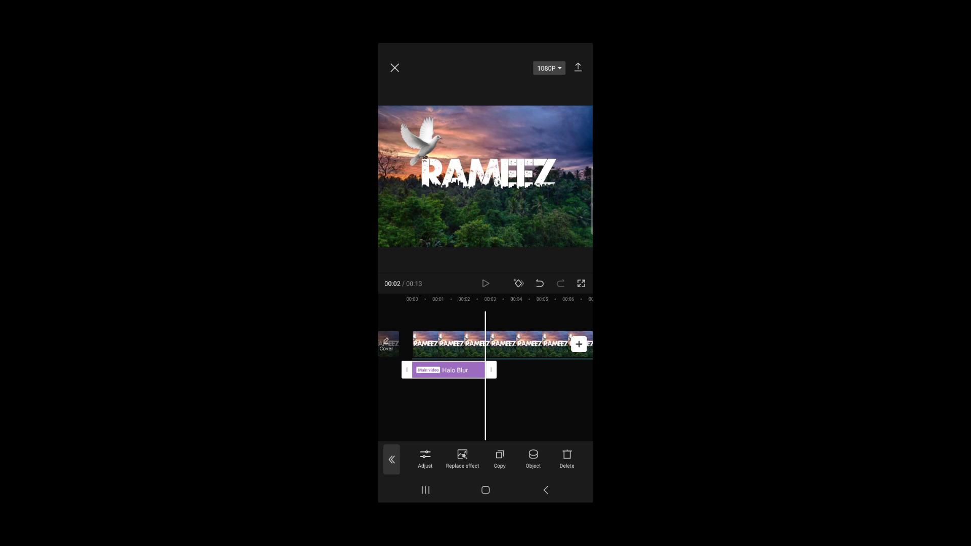
drag(430, 349, 485, 349)
- Preview the blur, extend the effect's end slightly to about 00:04, and replay
click(485, 284)
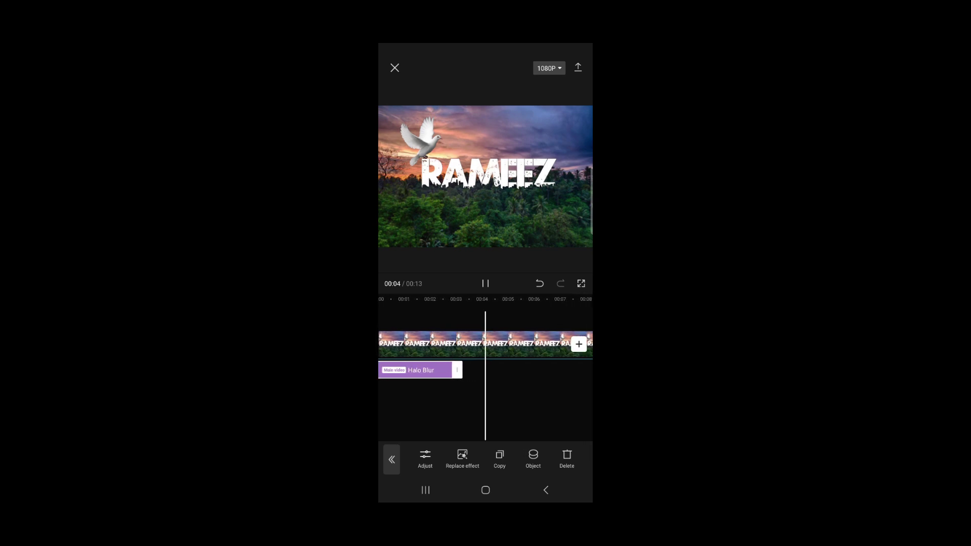
click(536, 405)
drag(466, 349, 485, 349)
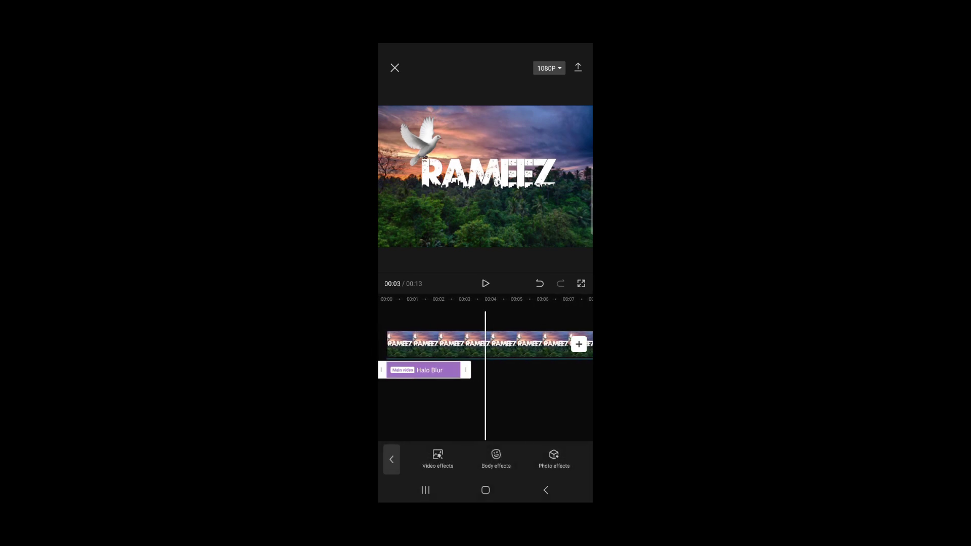
click(430, 369)
mouse_move(505, 405)
mouse_down()
mouse_move(524, 404)
mouse_move(484, 405)
mouse_move(536, 404)
mouse_up()
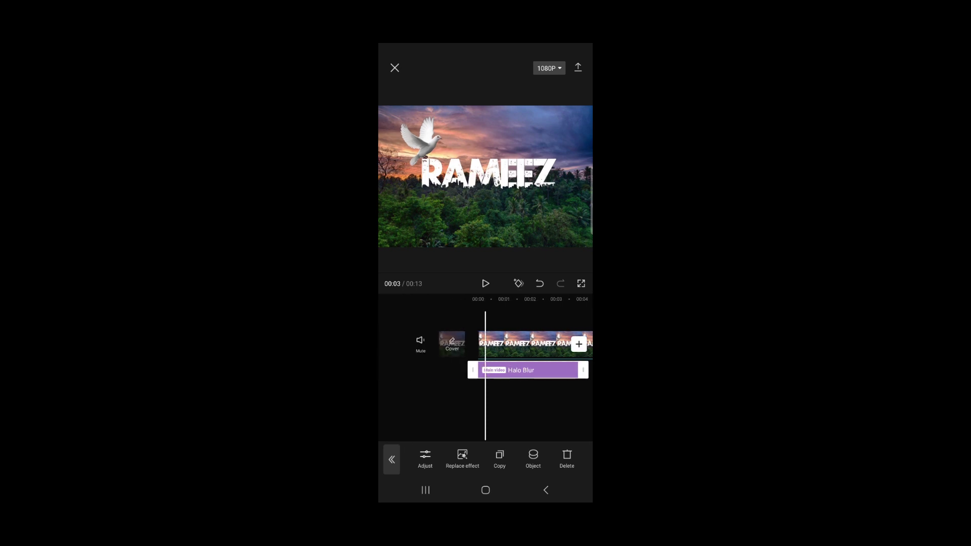
click(485, 283)
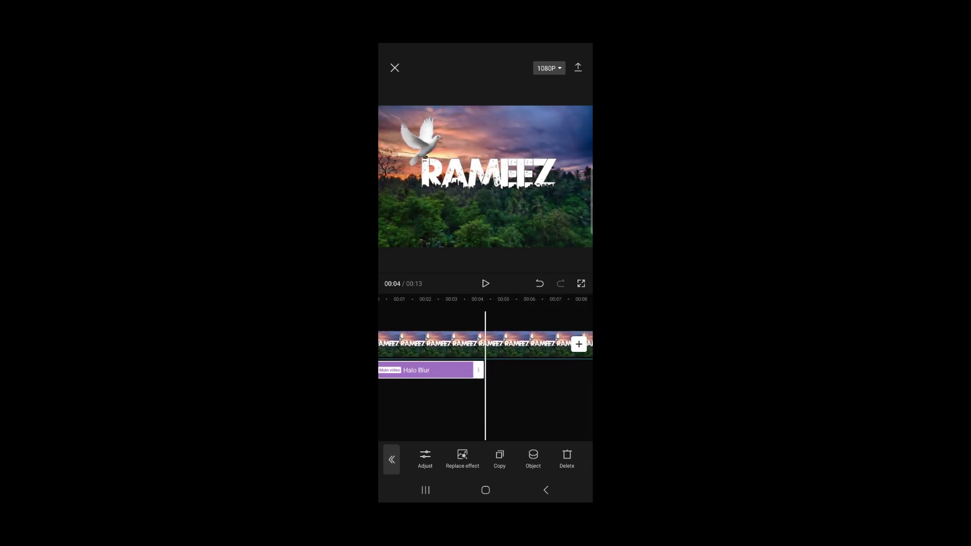
click(546, 490)
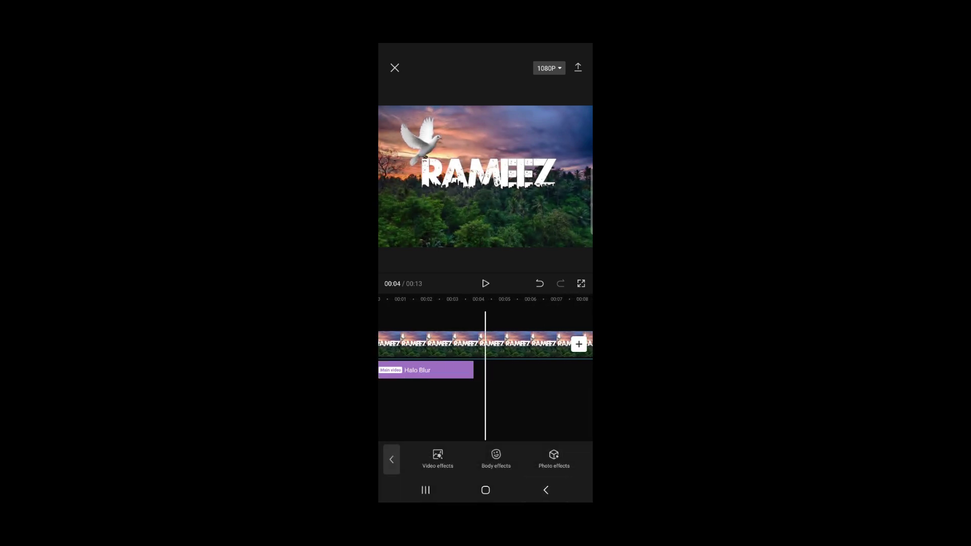
- Apply the Mini Zoom lens effect after trying FPS Lag in the Lens category
click(437, 457)
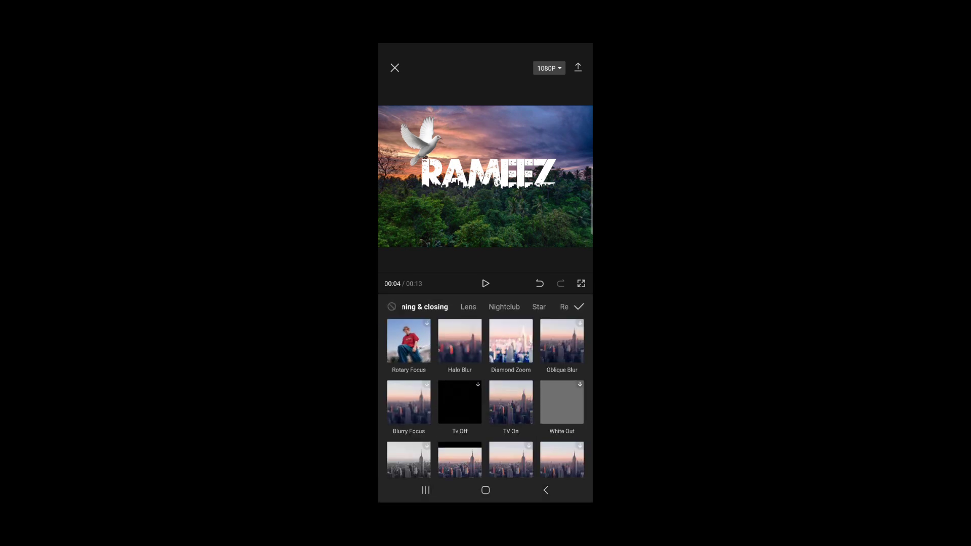
click(469, 307)
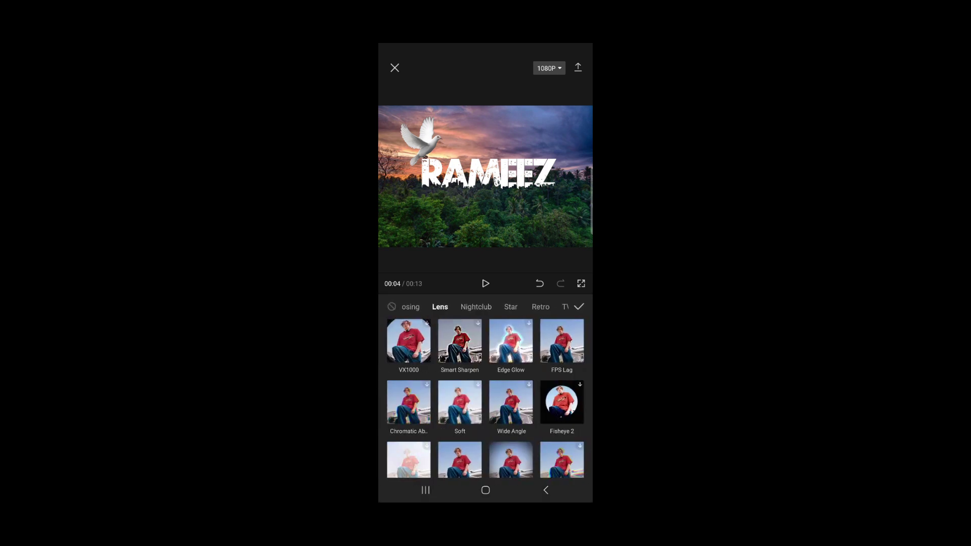
click(562, 341)
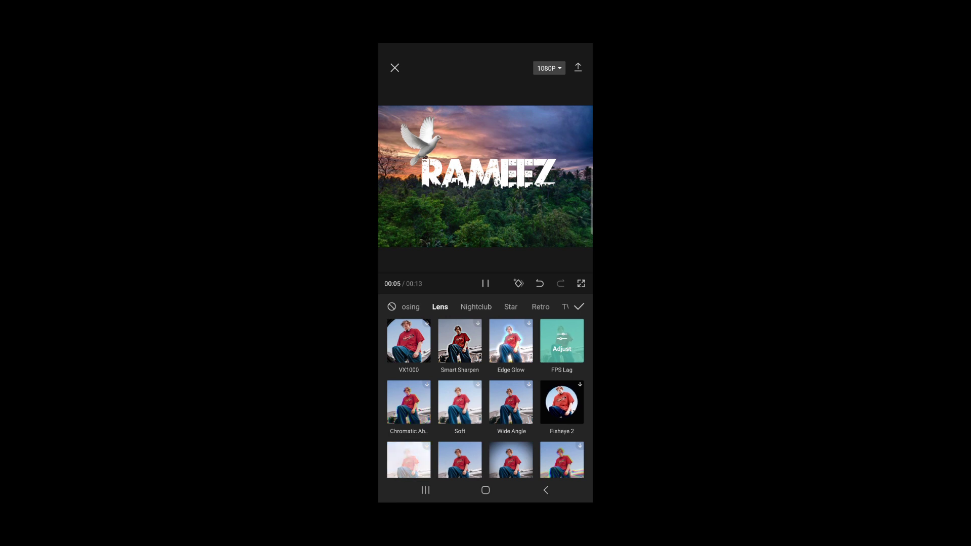
click(485, 283)
scroll(486, 404, down, 3)
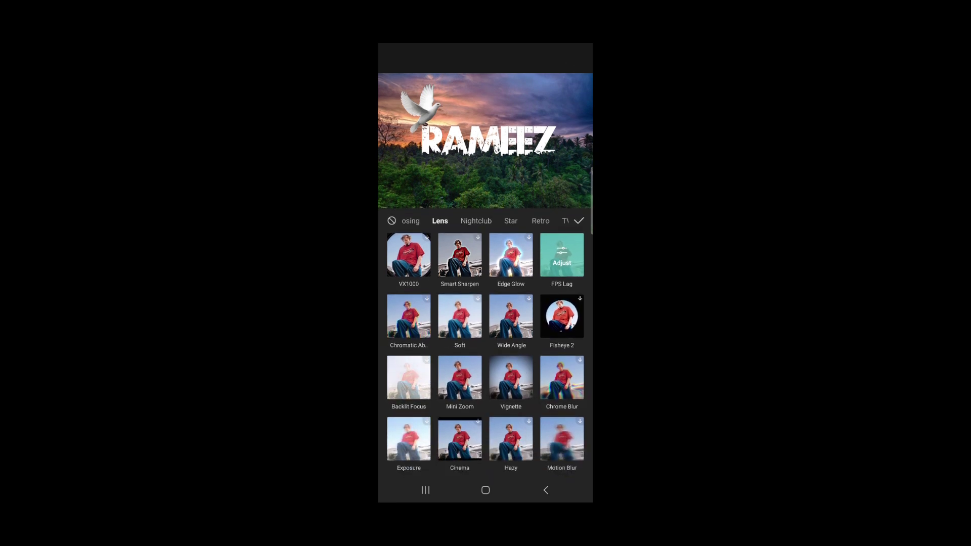
click(460, 377)
click(579, 220)
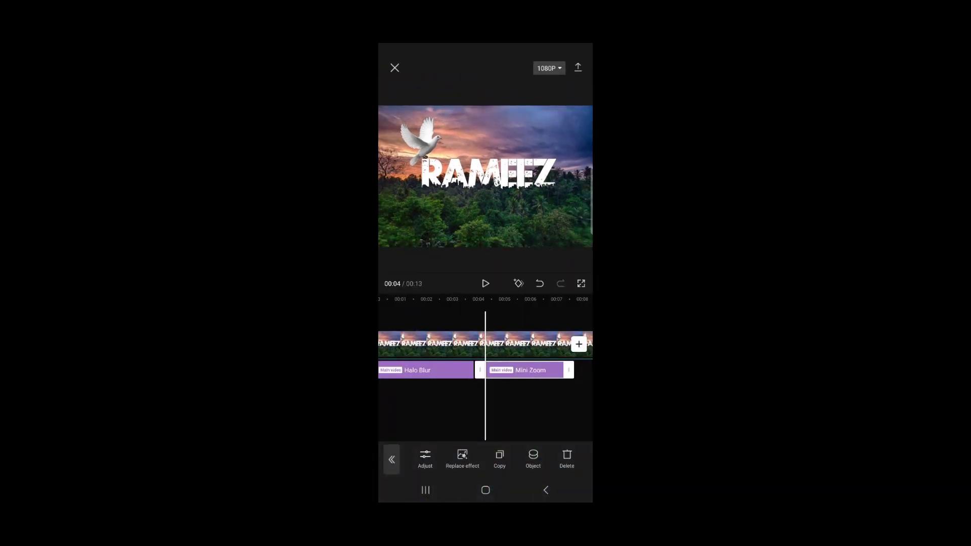
- Lengthen the Mini Zoom effect to span roughly seconds 4 to 7
drag(527, 344, 440, 344)
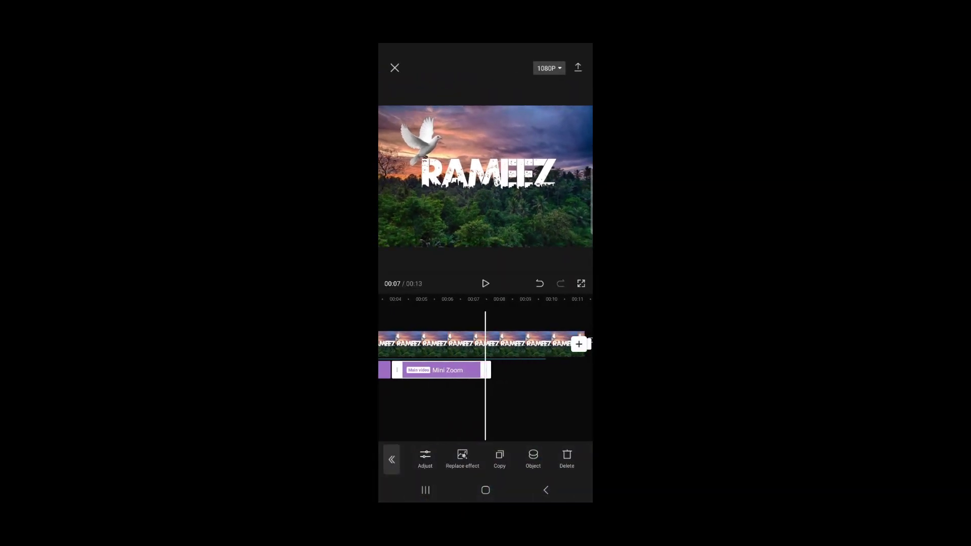
click(536, 404)
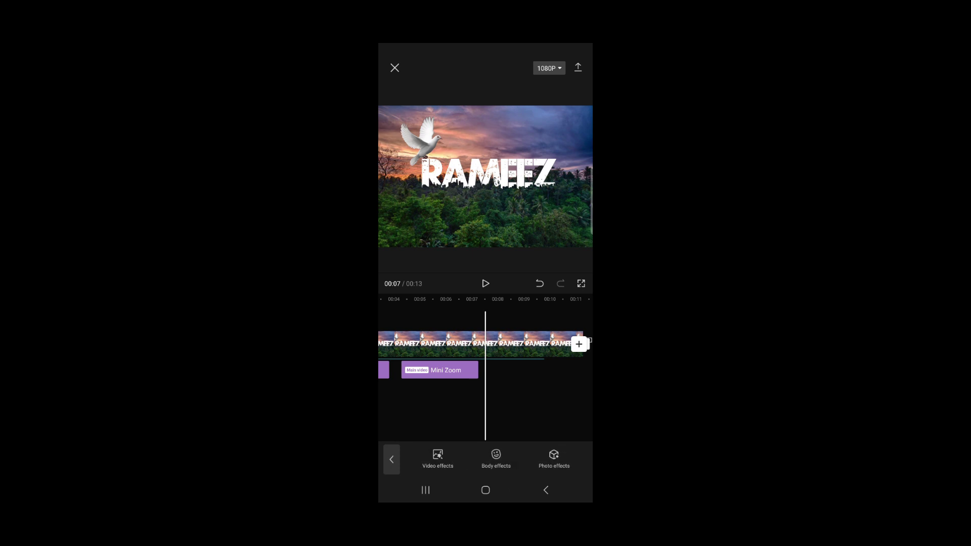
click(440, 370)
mouse_move(440, 344)
mouse_down()
mouse_move(518, 344)
mouse_move(430, 344)
mouse_up()
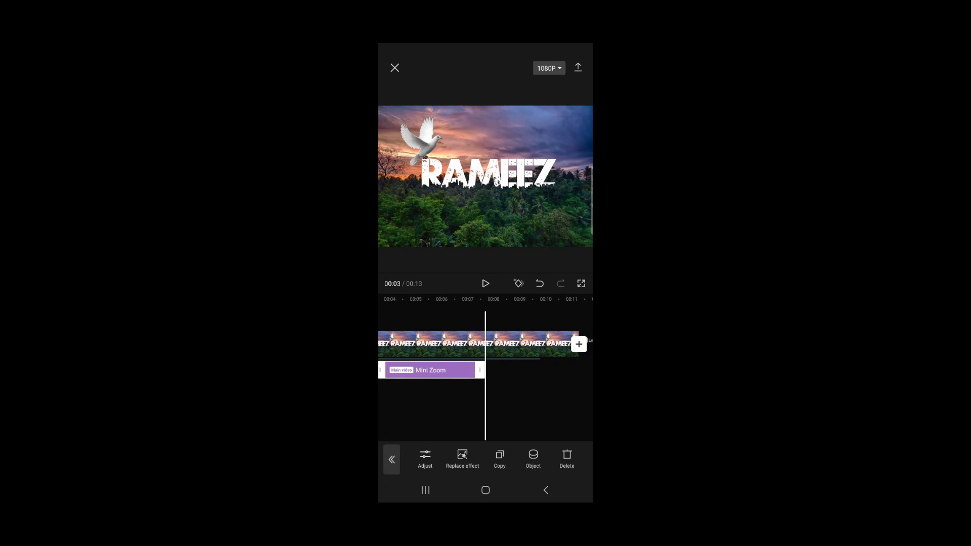
click(531, 344)
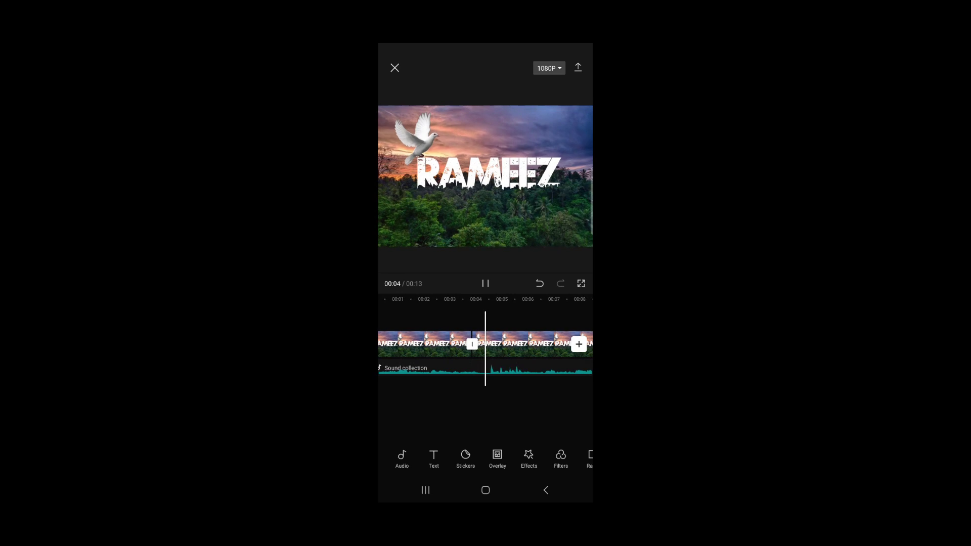
- Split the video clip at 00:06 and delete the tail after it
click(485, 284)
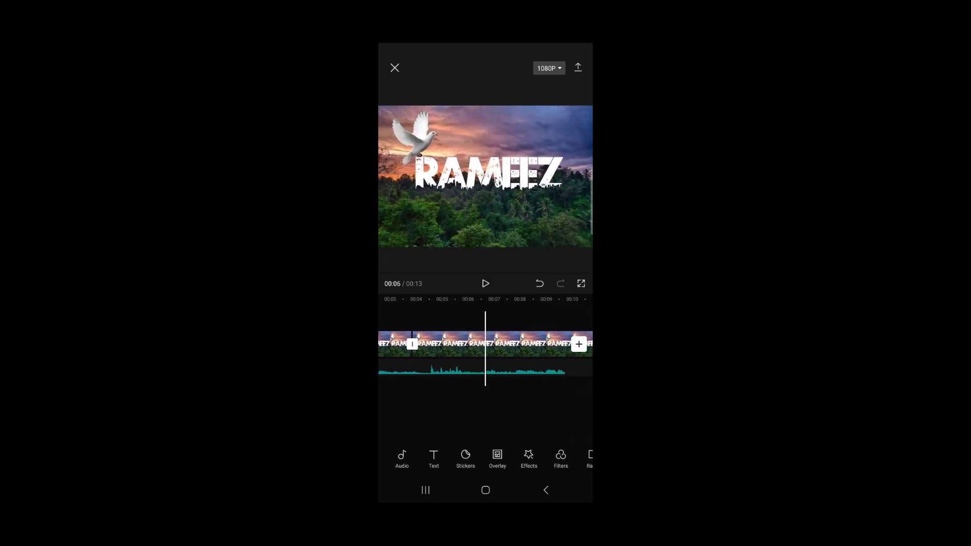
click(506, 344)
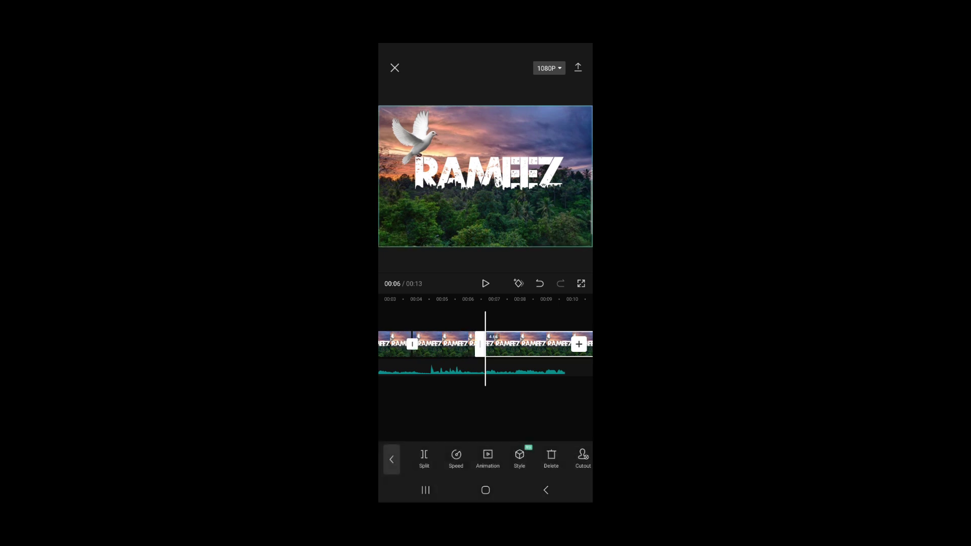
click(392, 459)
click(532, 344)
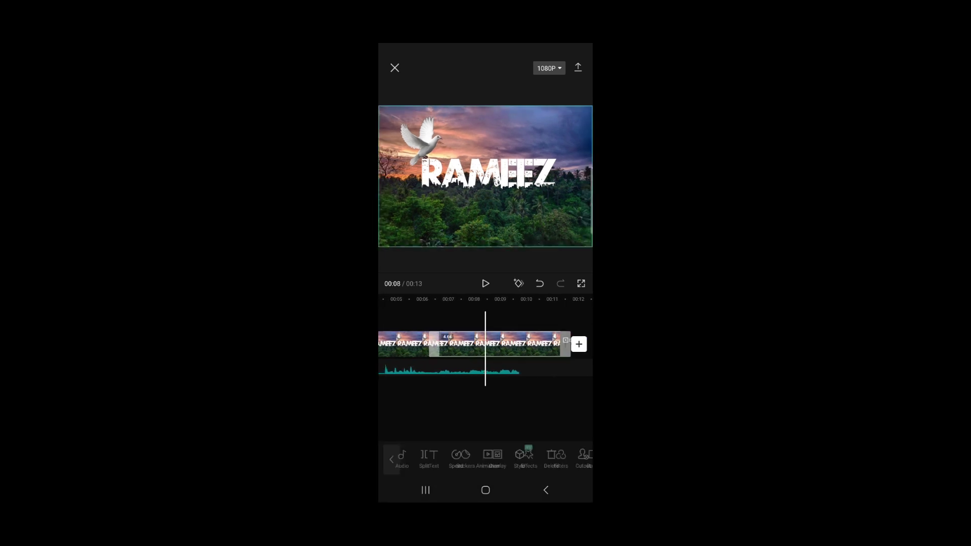
click(551, 457)
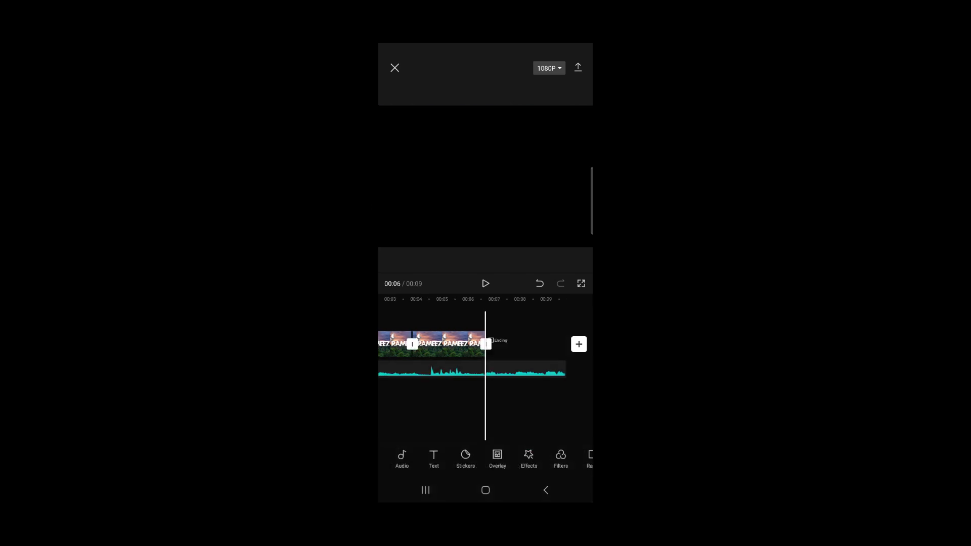
- Trim the audio track to end with the video and play from the start
click(402, 457)
click(526, 370)
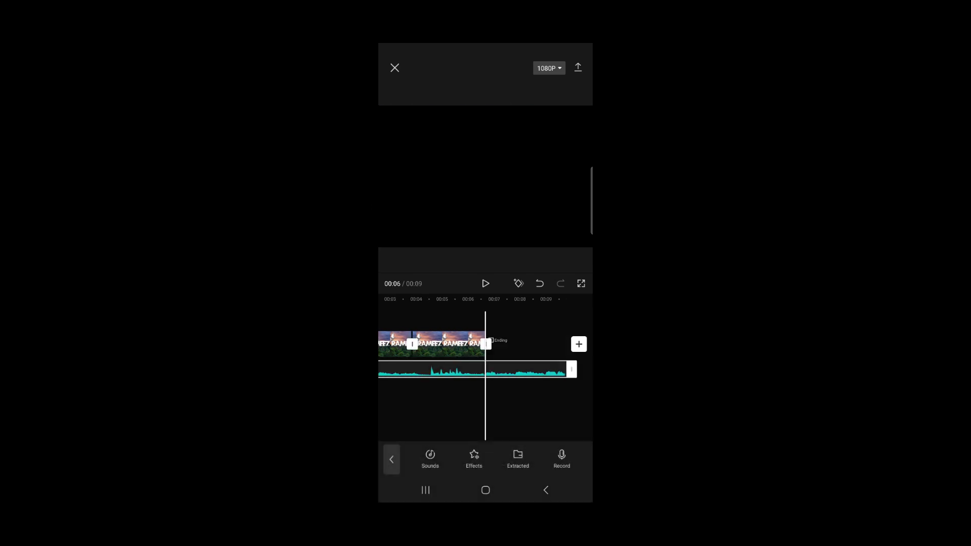
drag(572, 369, 511, 369)
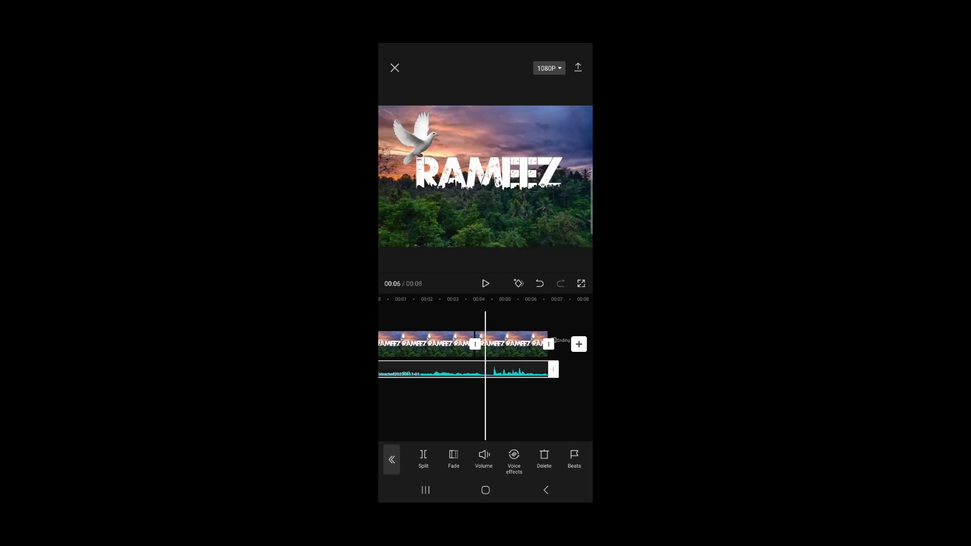
drag(435, 405, 567, 405)
click(486, 283)
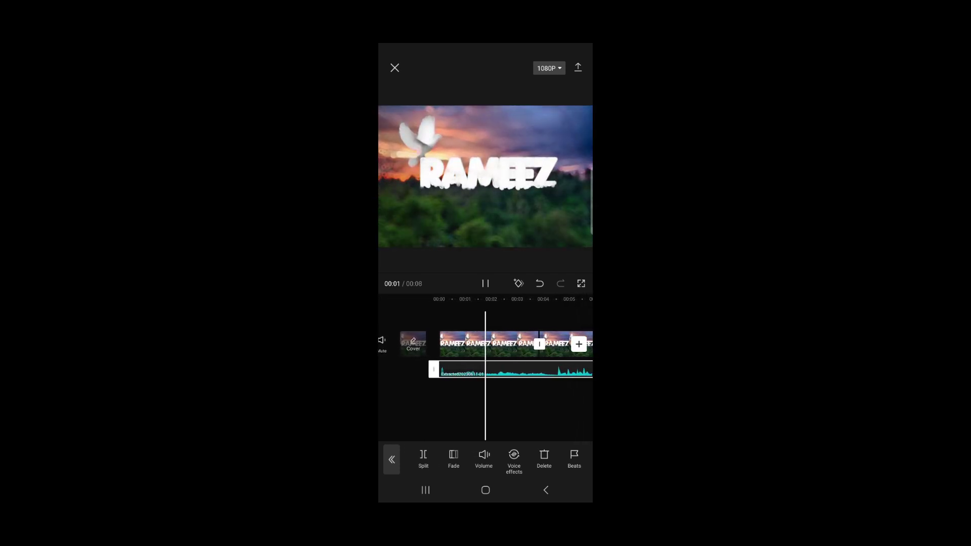
- Export the trimmed 8-second project at 1080p
click(579, 67)
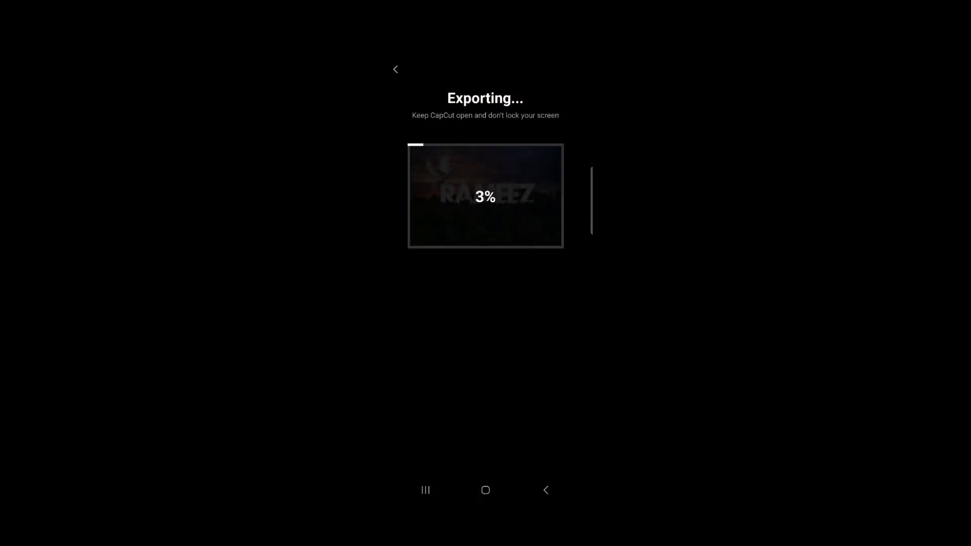